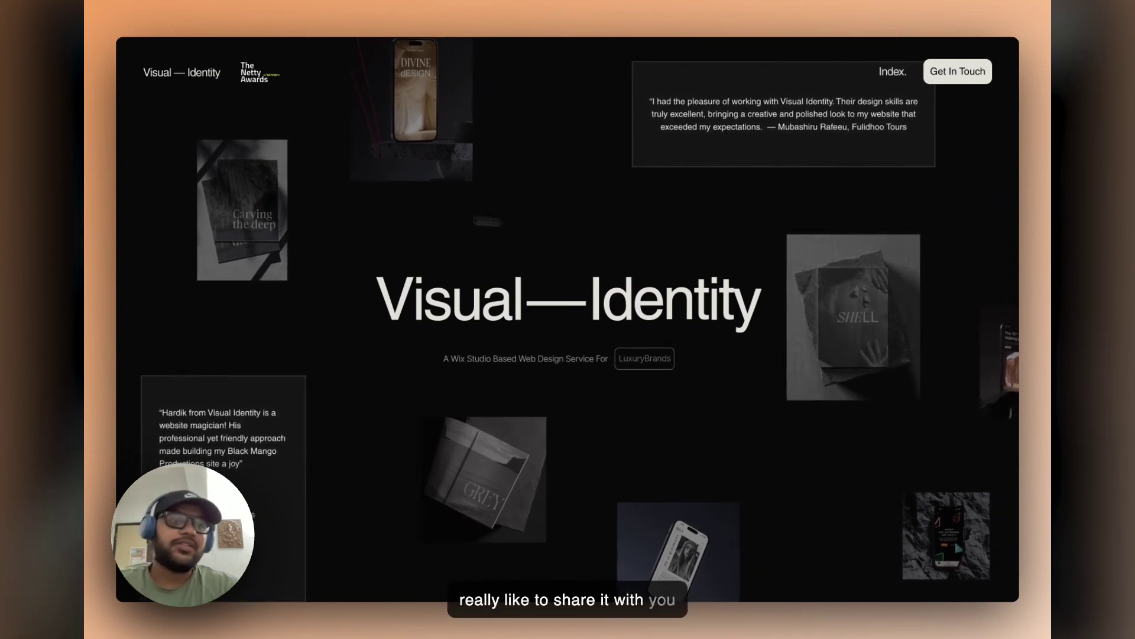
Add a title to the blank section and change its text to 'Visual—Identity'
mouse_move(121, 278)
click(184, 278)
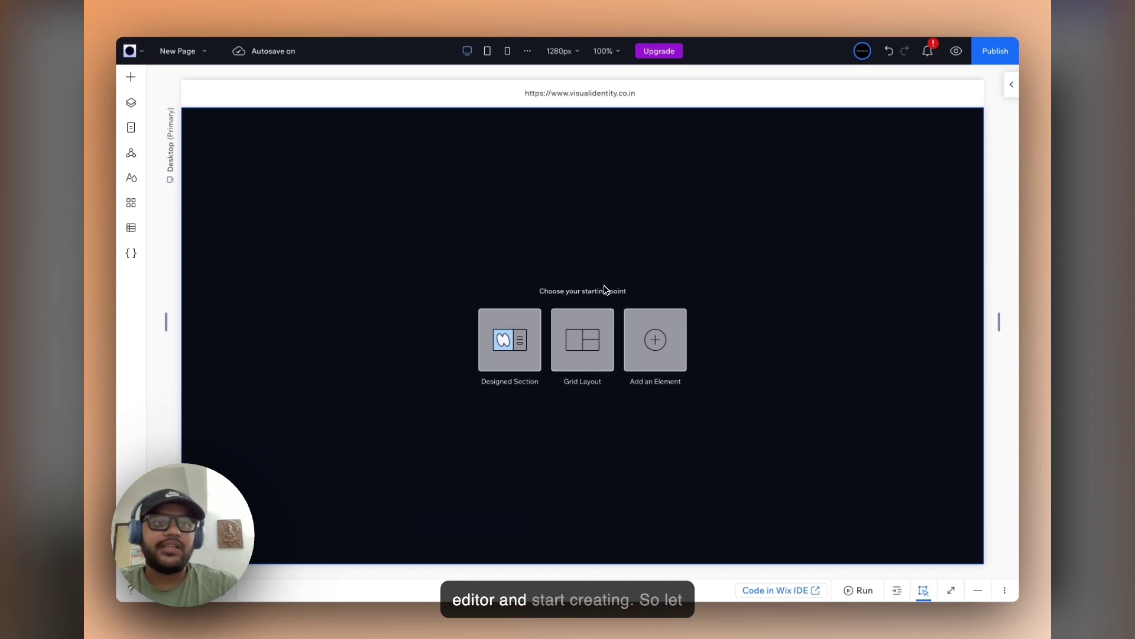
click(657, 336)
click(357, 153)
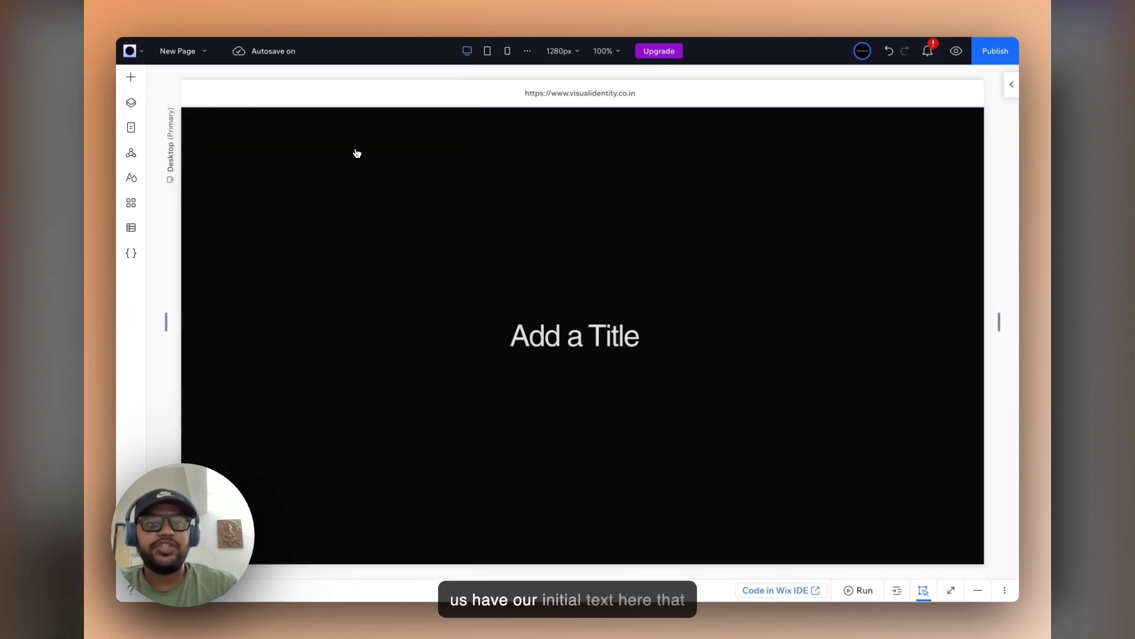
click(559, 323)
click(563, 334)
text(V)
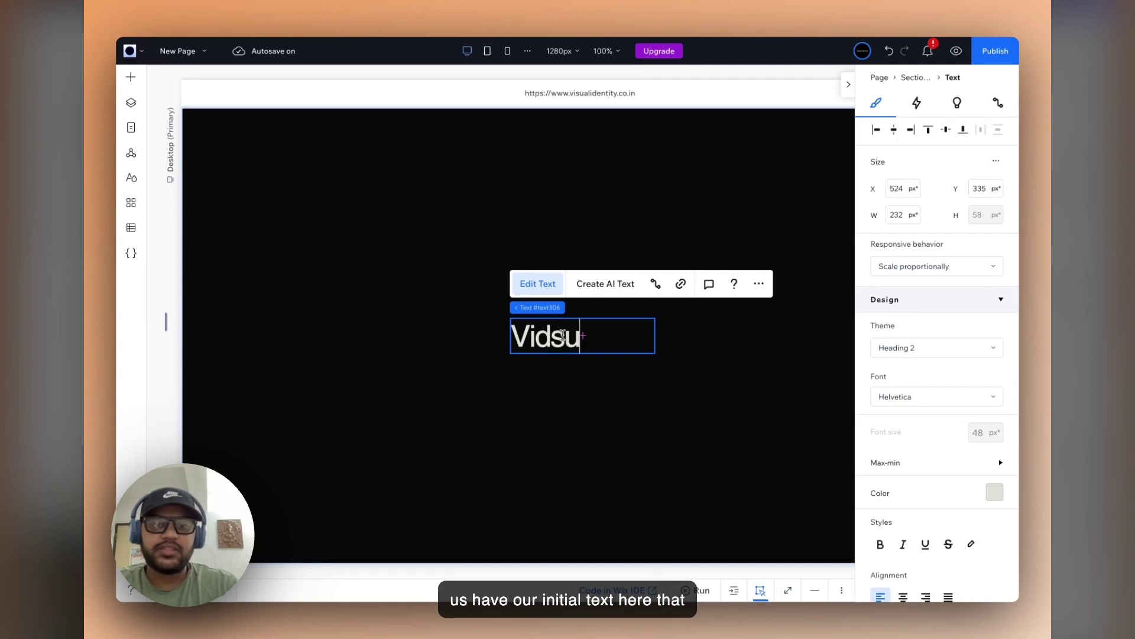
text(idsu)
key(BackSpace)
key(BackSpace)
key(BackSpace)
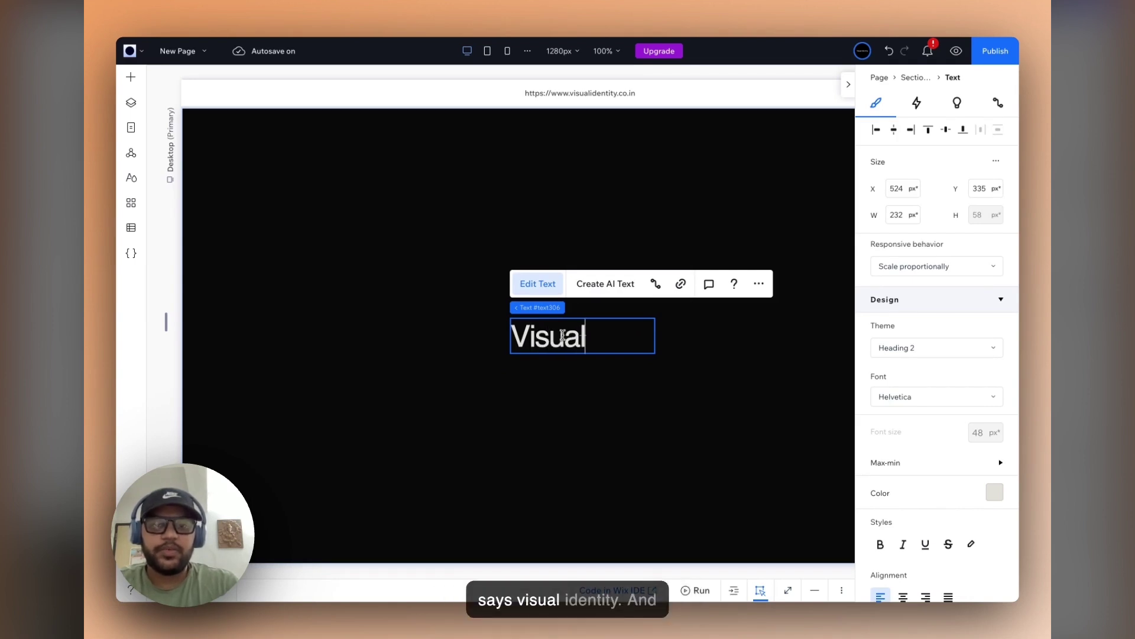
text(sual—Ide)
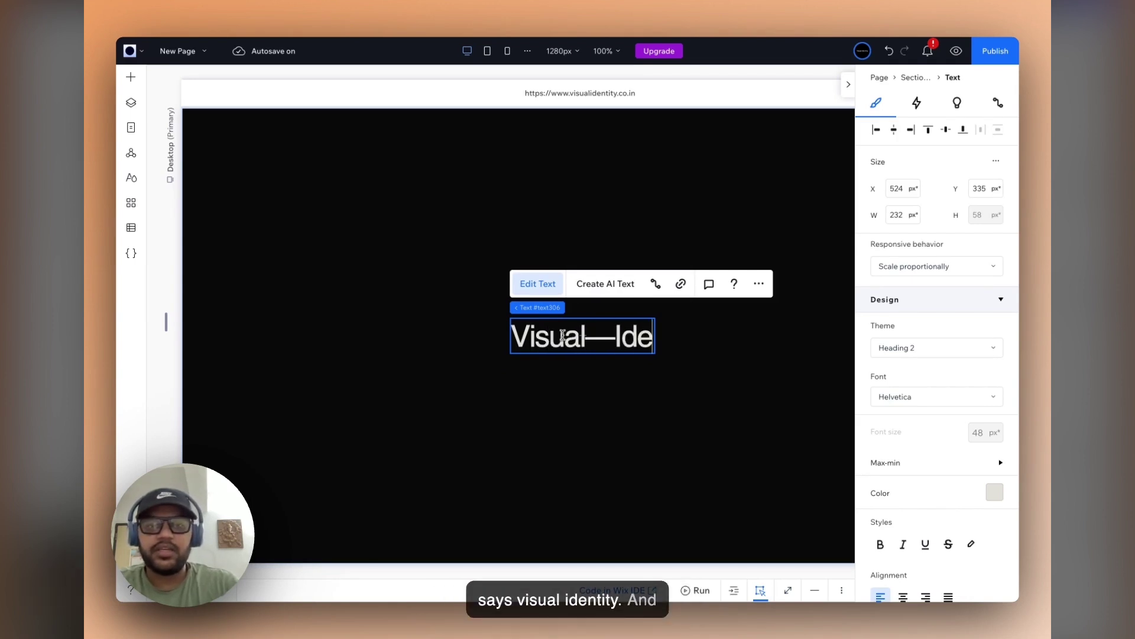
text(ntity)
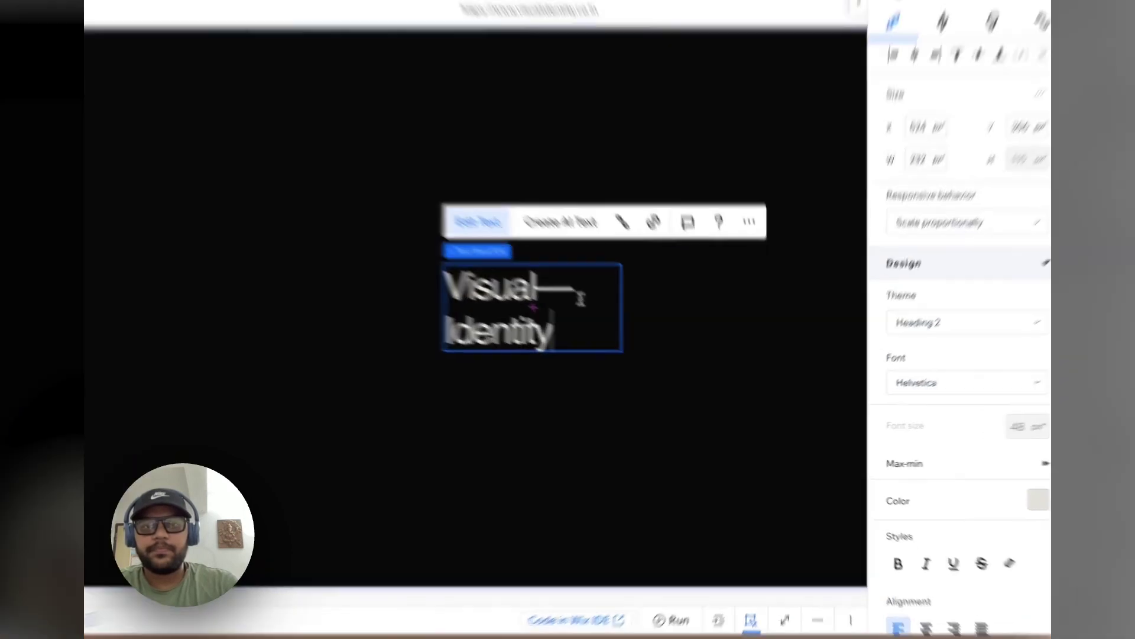
click(532, 289)
Set the title box's responsive behaviour to Hug so it fits the text
click(584, 464)
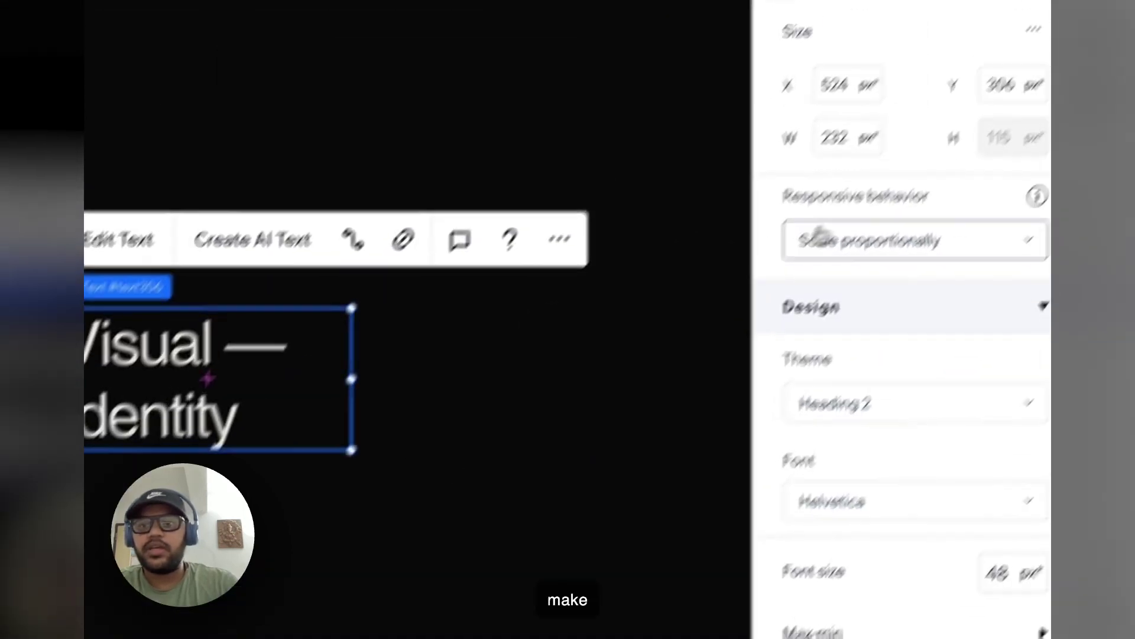
click(818, 239)
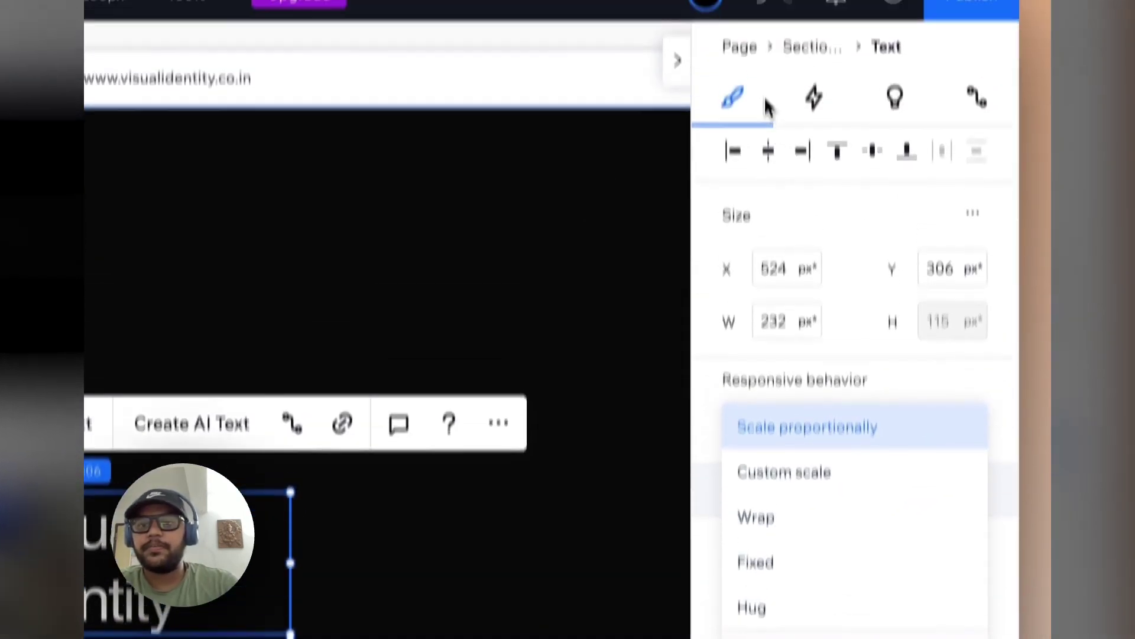
click(752, 608)
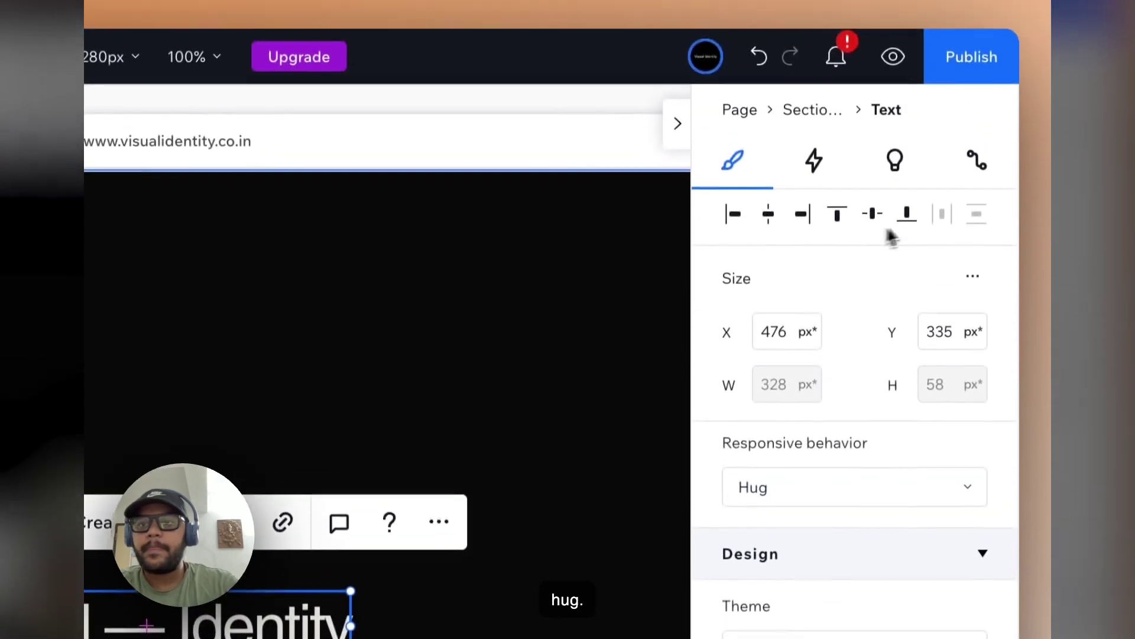
click(372, 438)
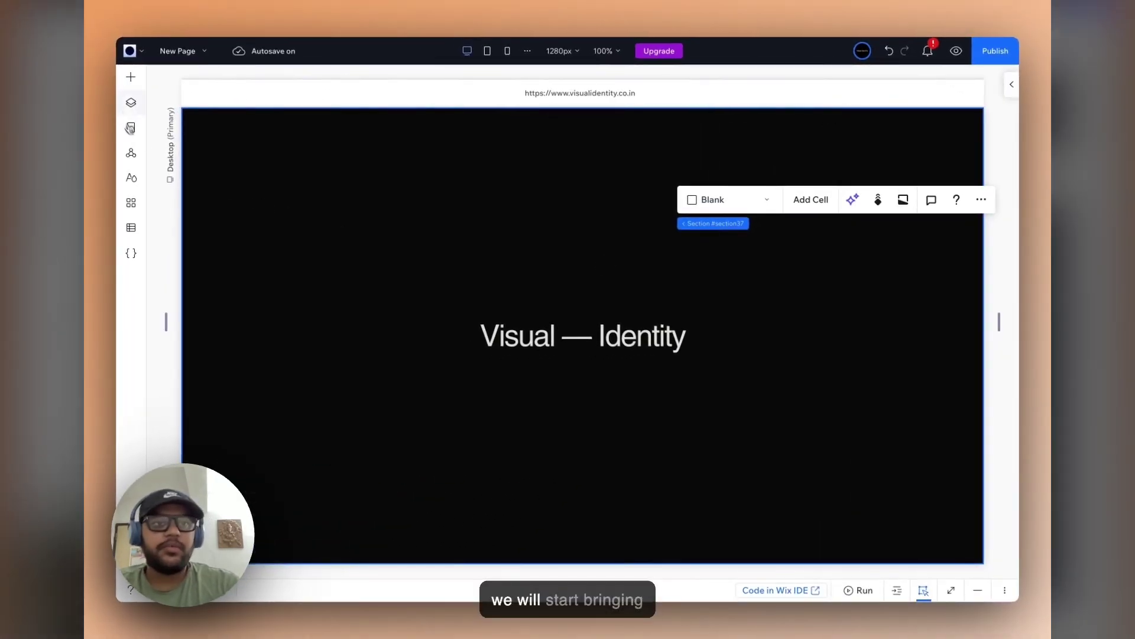
Add Group 38-min.png from Site Files > On Website > Homepage > Hero to the hero section
click(130, 83)
click(249, 413)
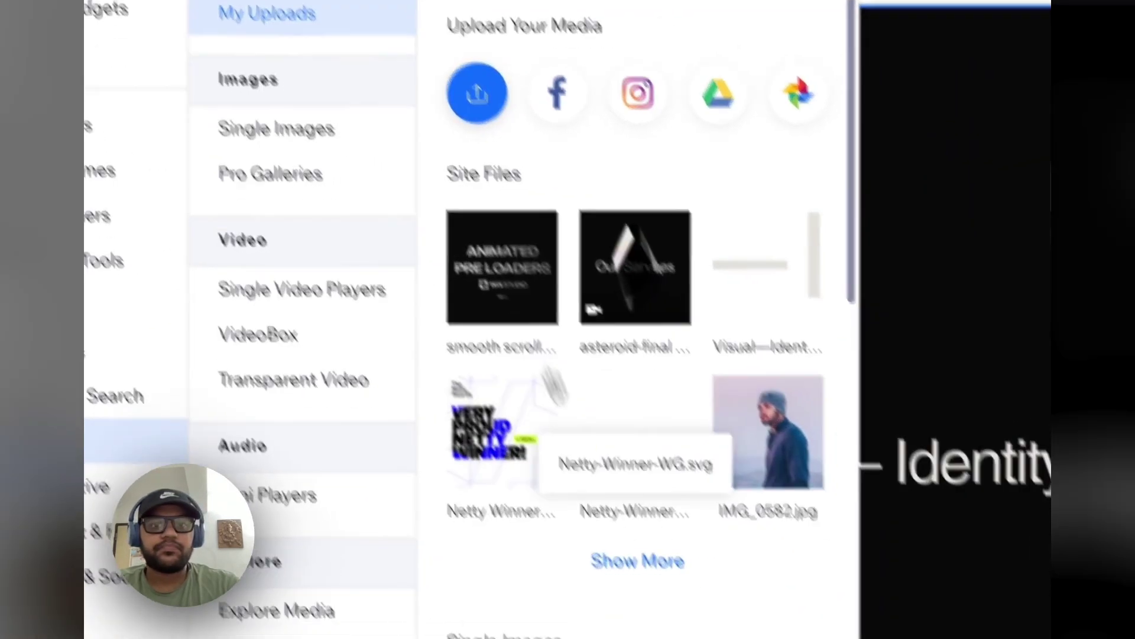
click(738, 551)
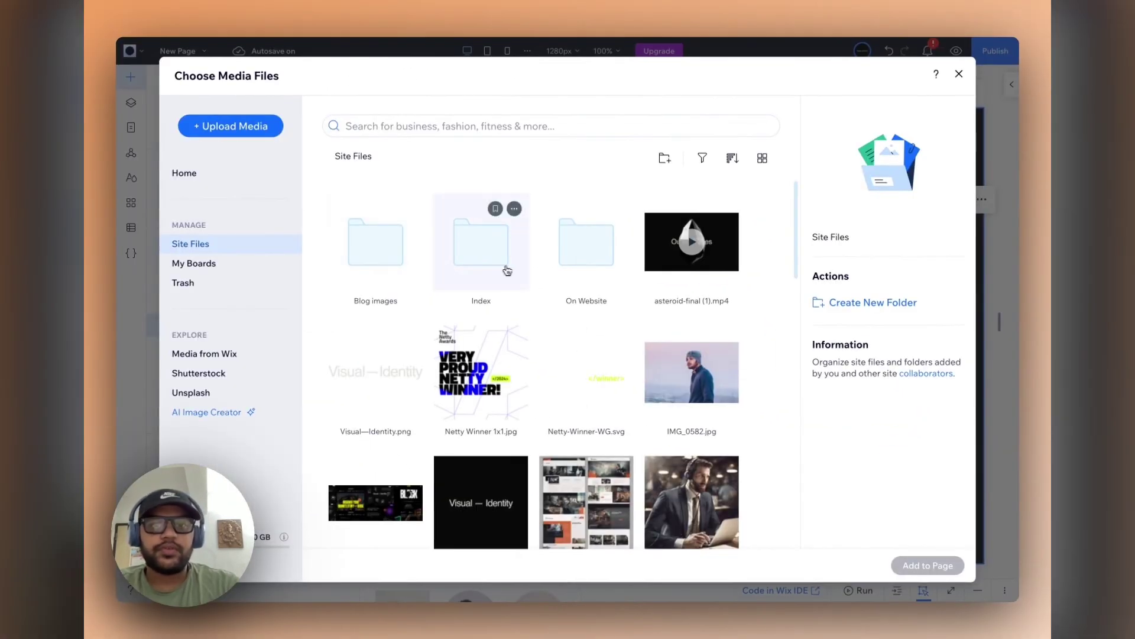
double_click(578, 269)
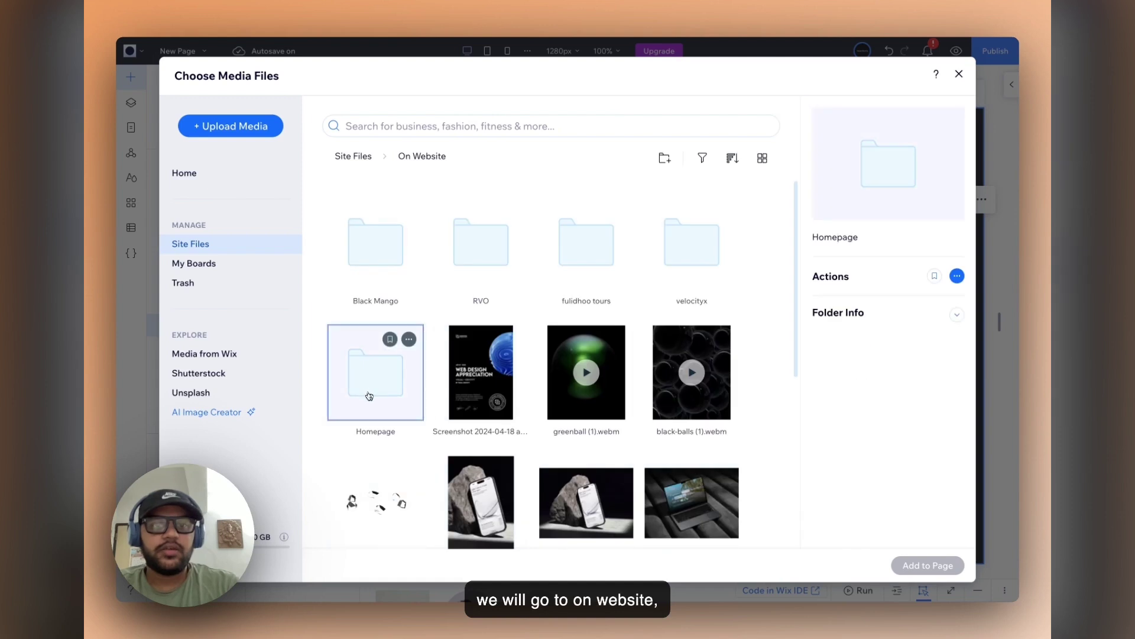
double_click(362, 384)
double_click(373, 287)
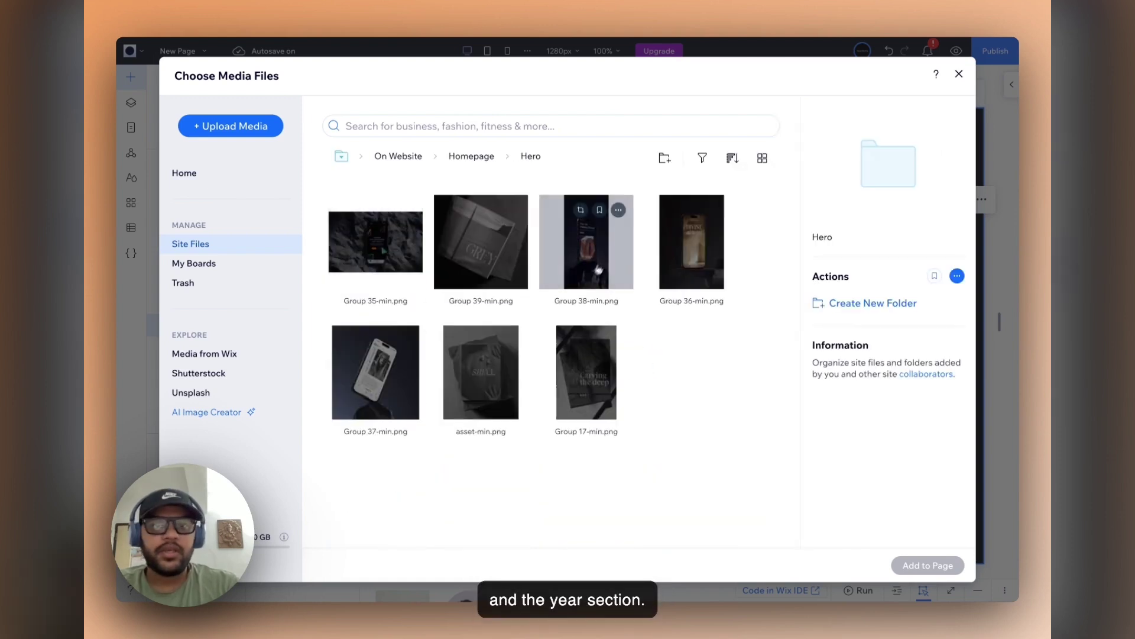
double_click(599, 269)
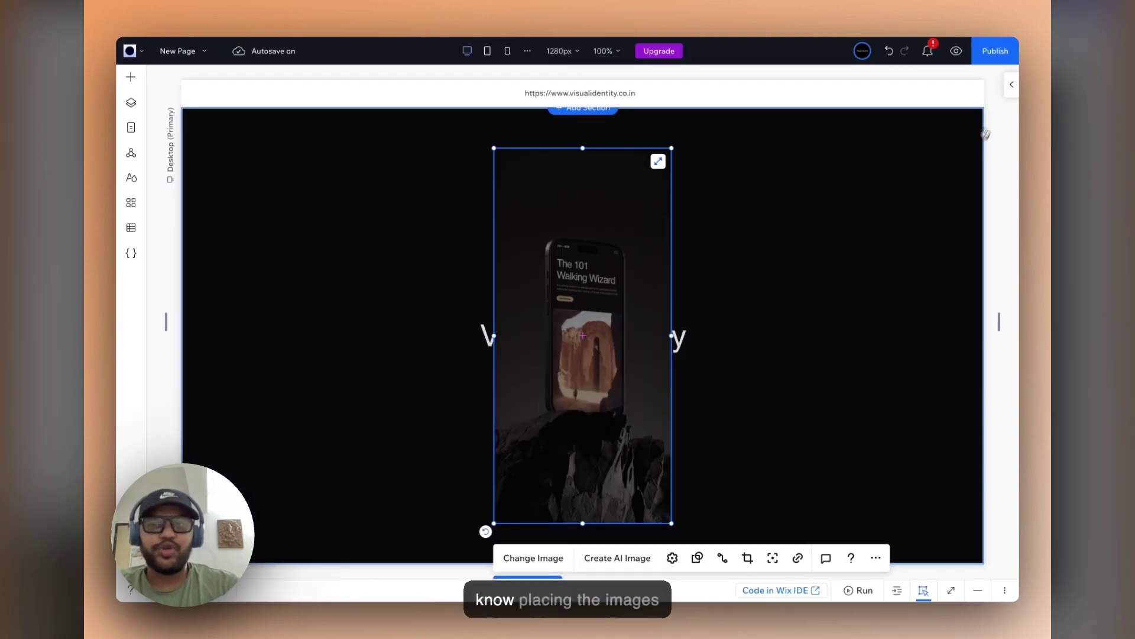
click(1010, 86)
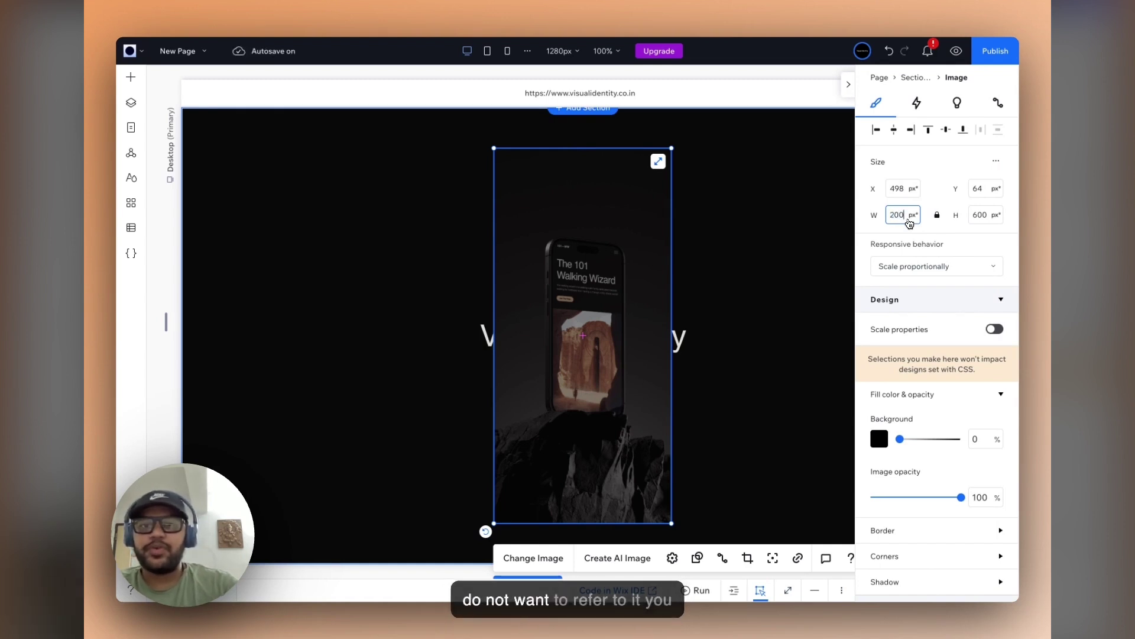
Shrink the phone mockup to 100 px wide and dock it to the section's top and left
key(Return)
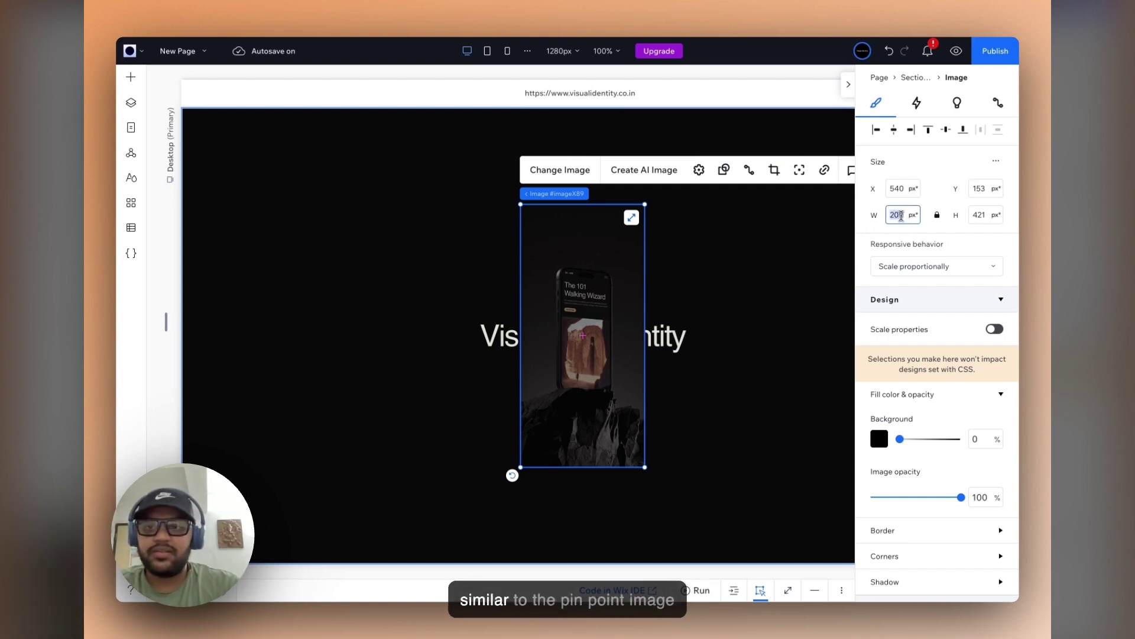
key(Return)
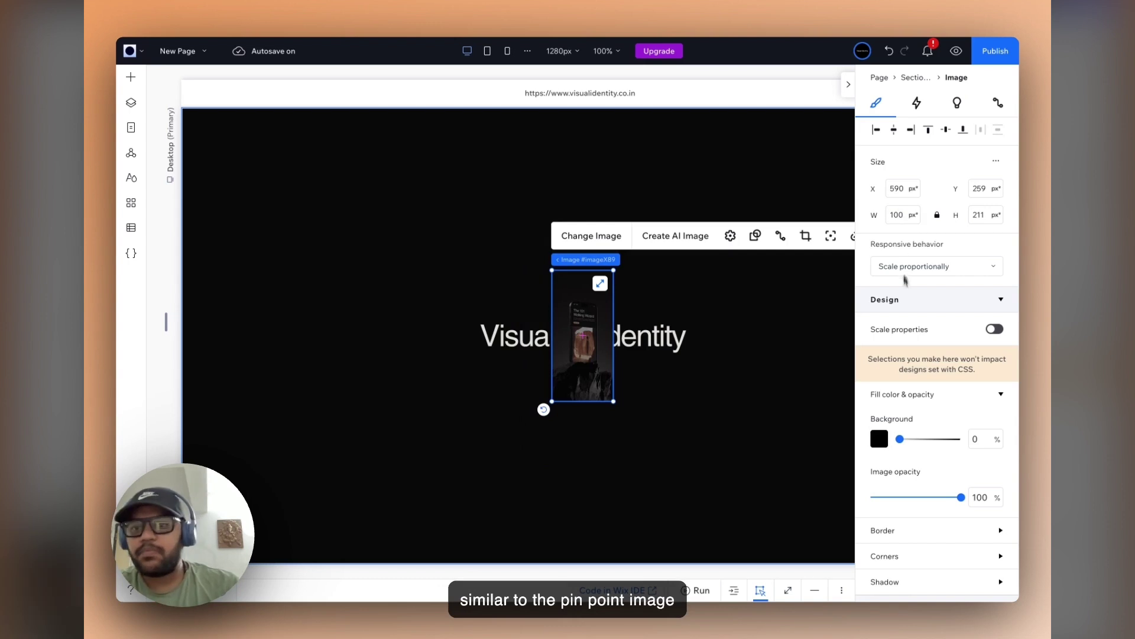
click(904, 300)
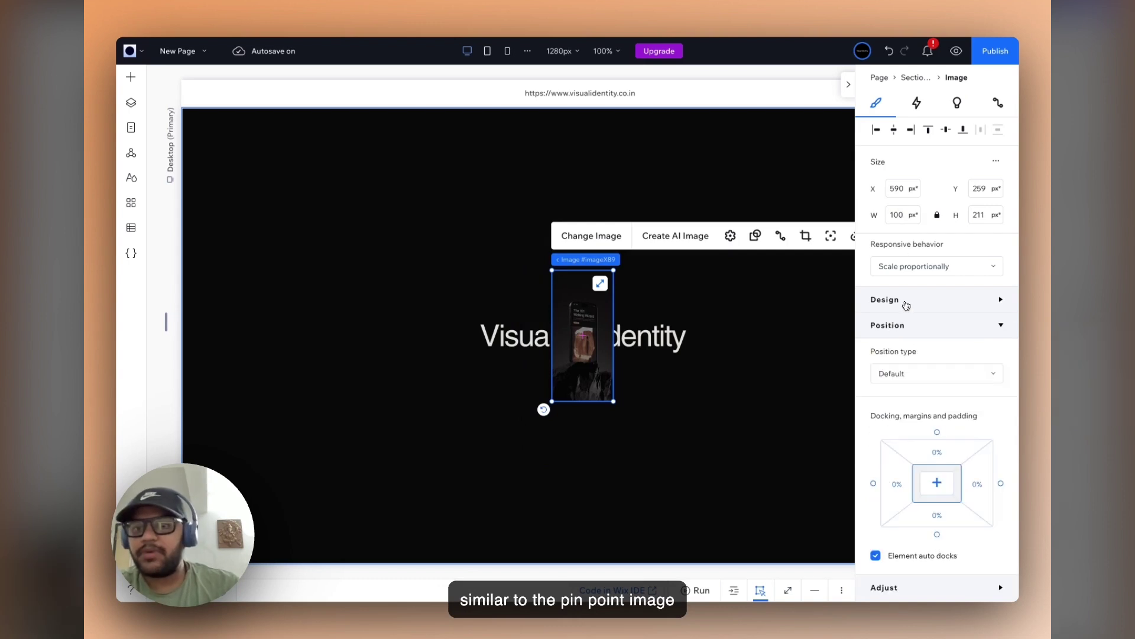
click(937, 433)
click(874, 484)
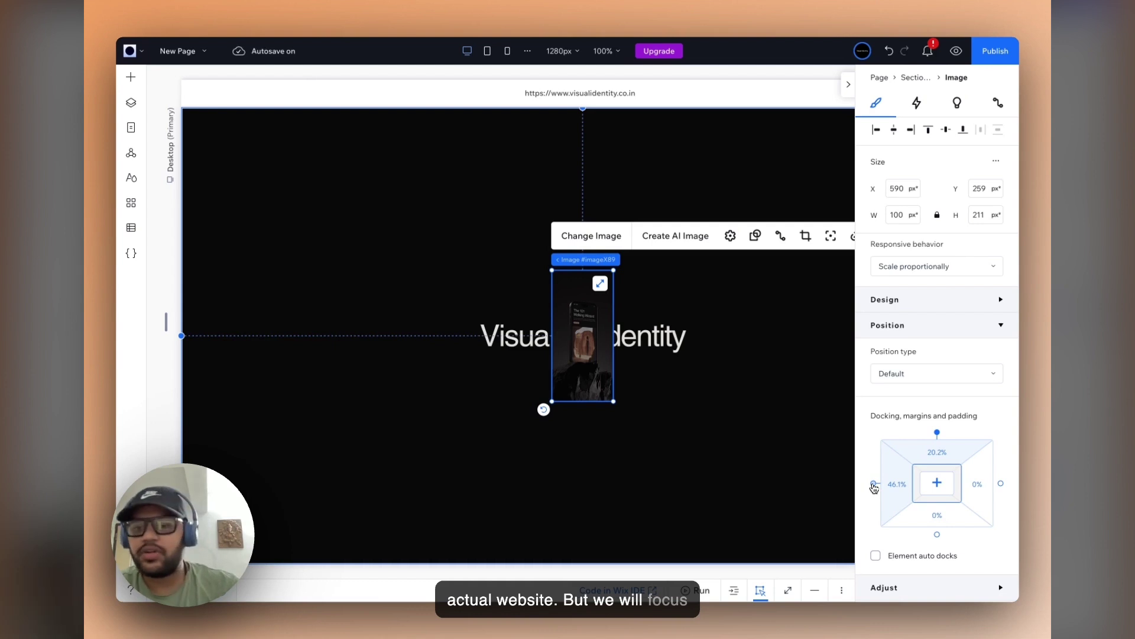
Give the phone mockup a 20% left margin and a 5% top margin
click(941, 462)
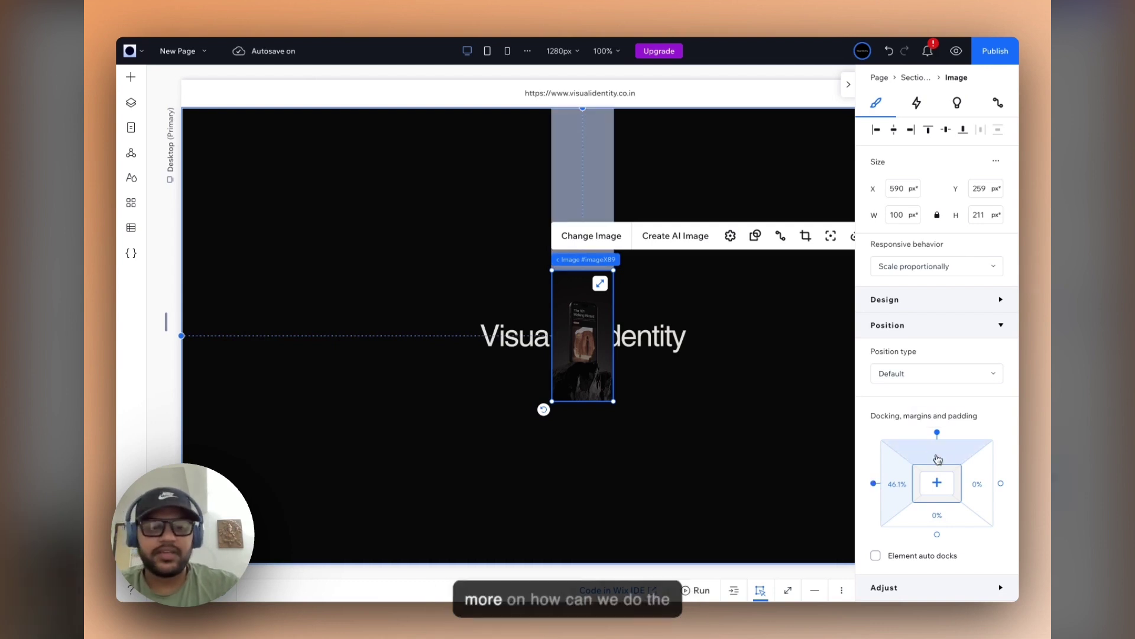
text(10)
click(900, 486)
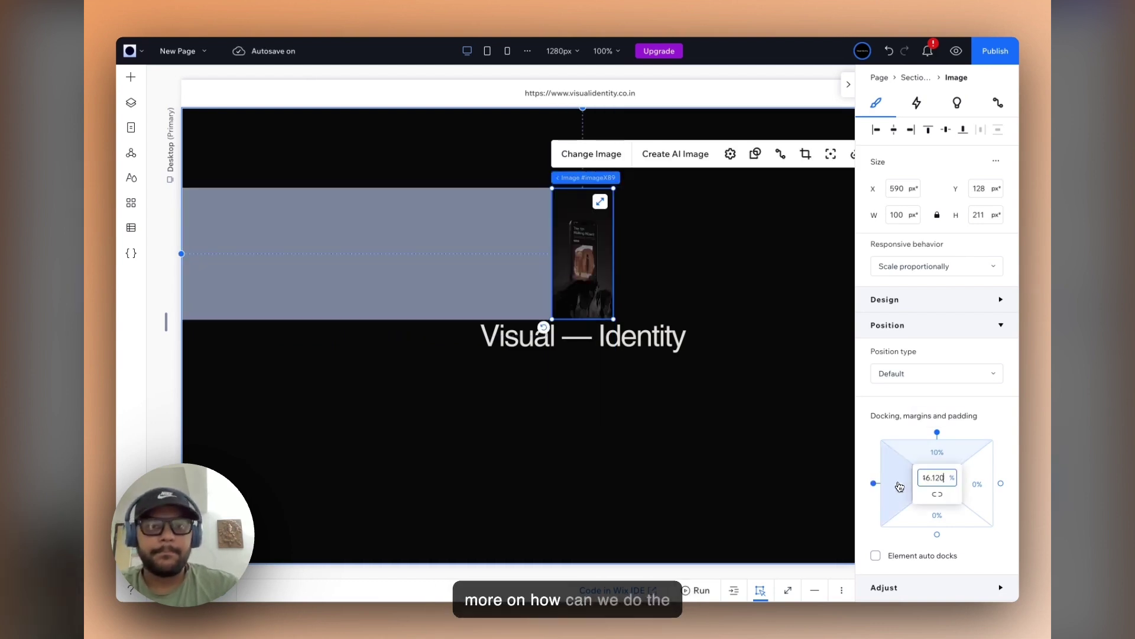
key(Return)
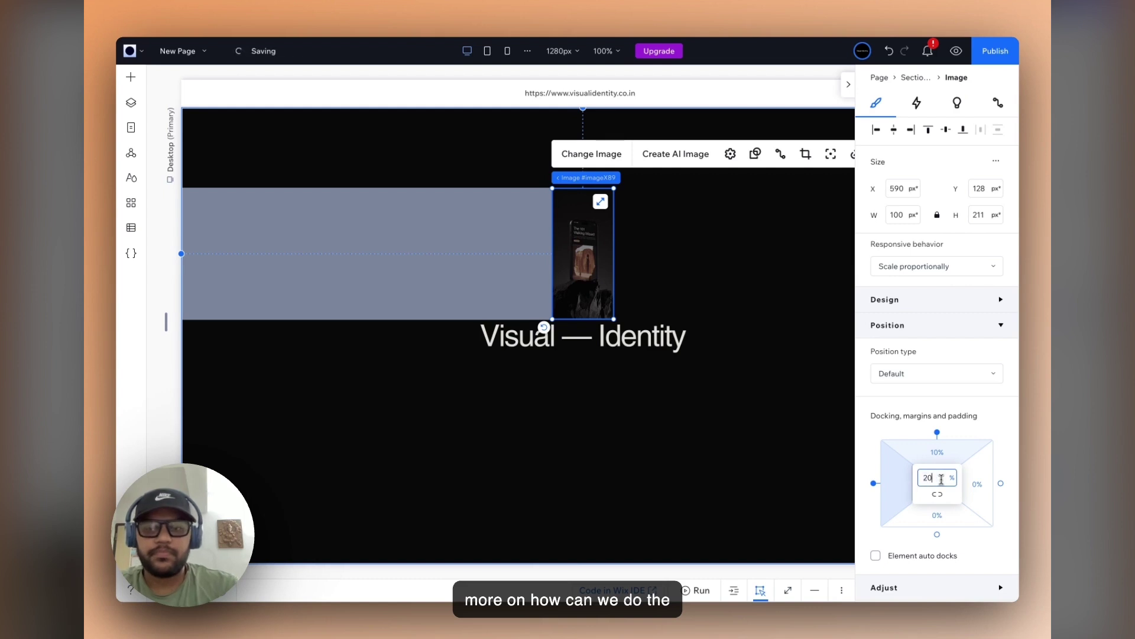
text(20)
key(Return)
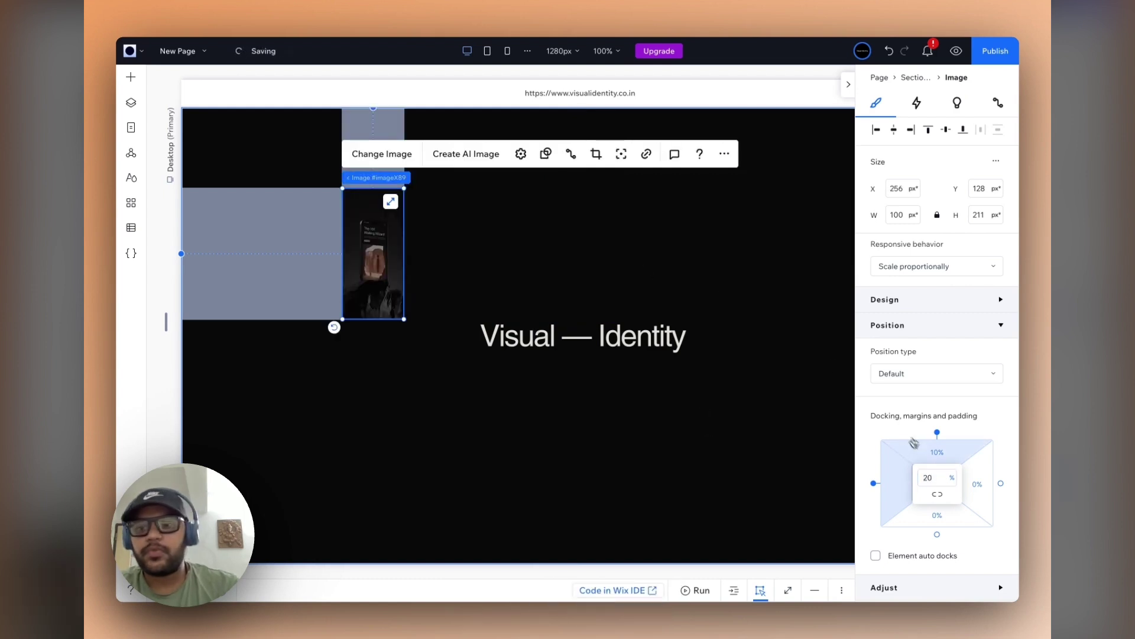
click(936, 456)
text(5)
key(Return)
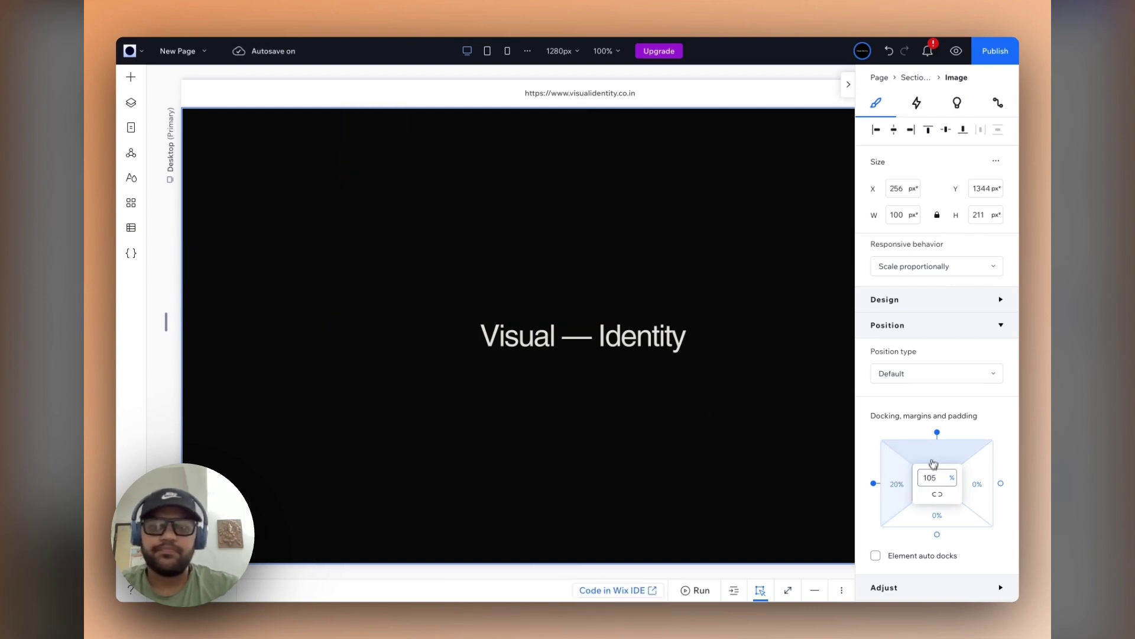
key(Return)
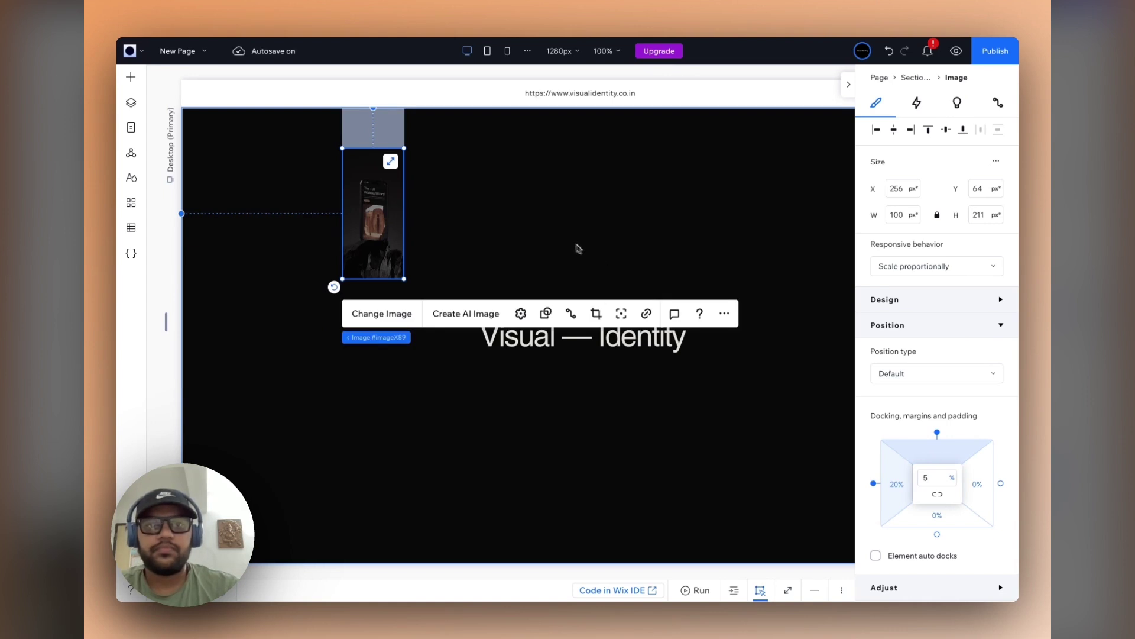
click(561, 241)
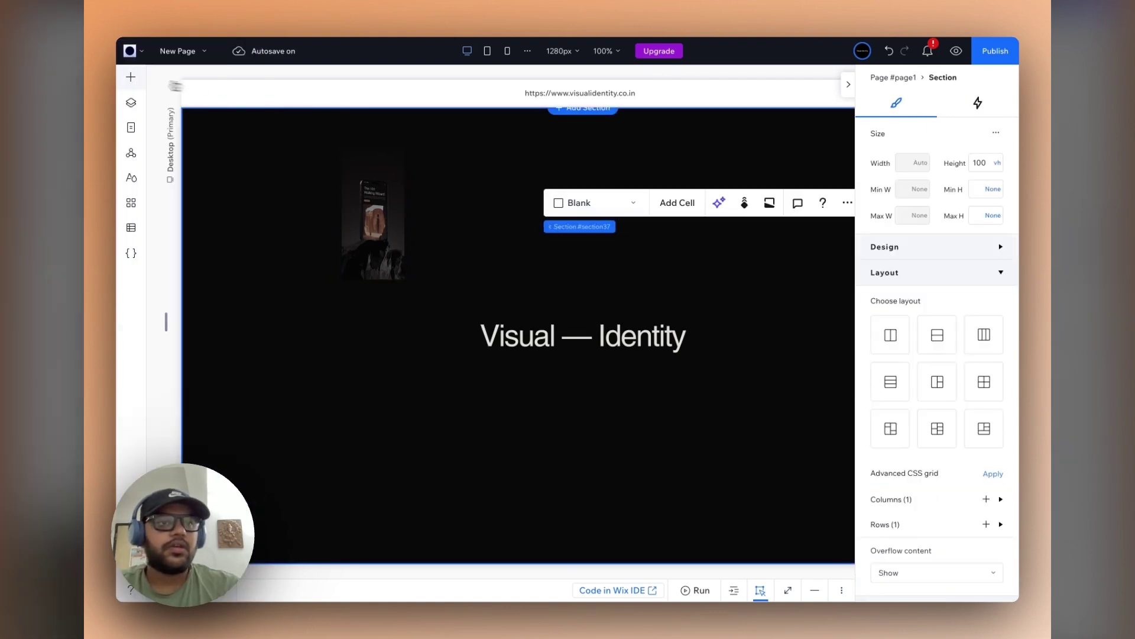
Add three more Hero-folder mockups at top-right, bottom-centre and bottom-right of the heading
click(137, 81)
click(471, 386)
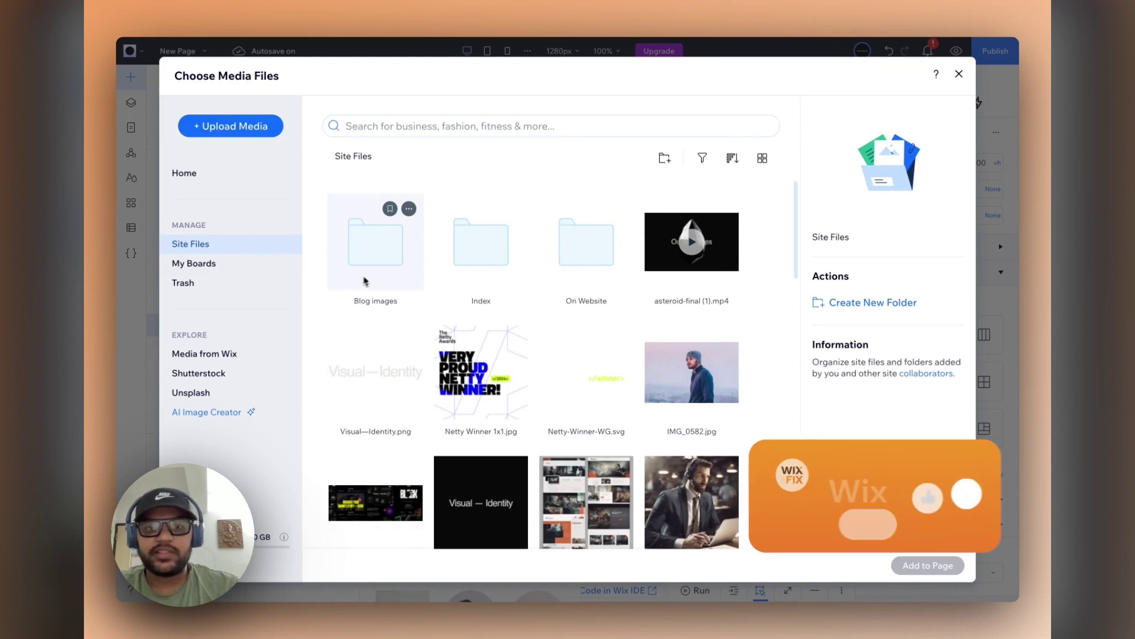
double_click(362, 281)
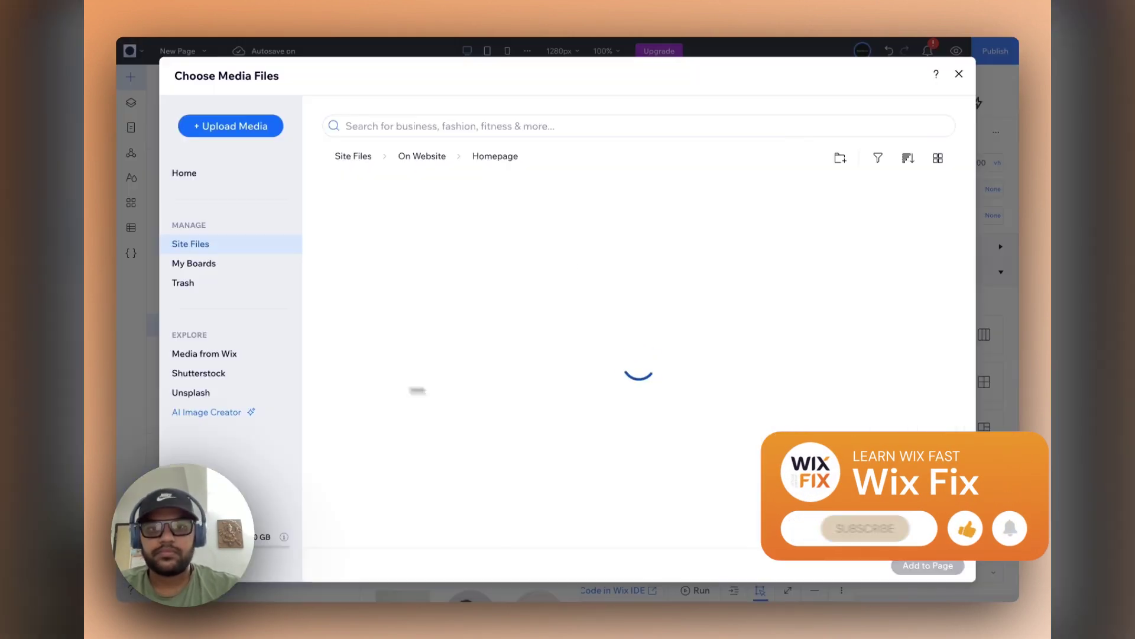
double_click(372, 289)
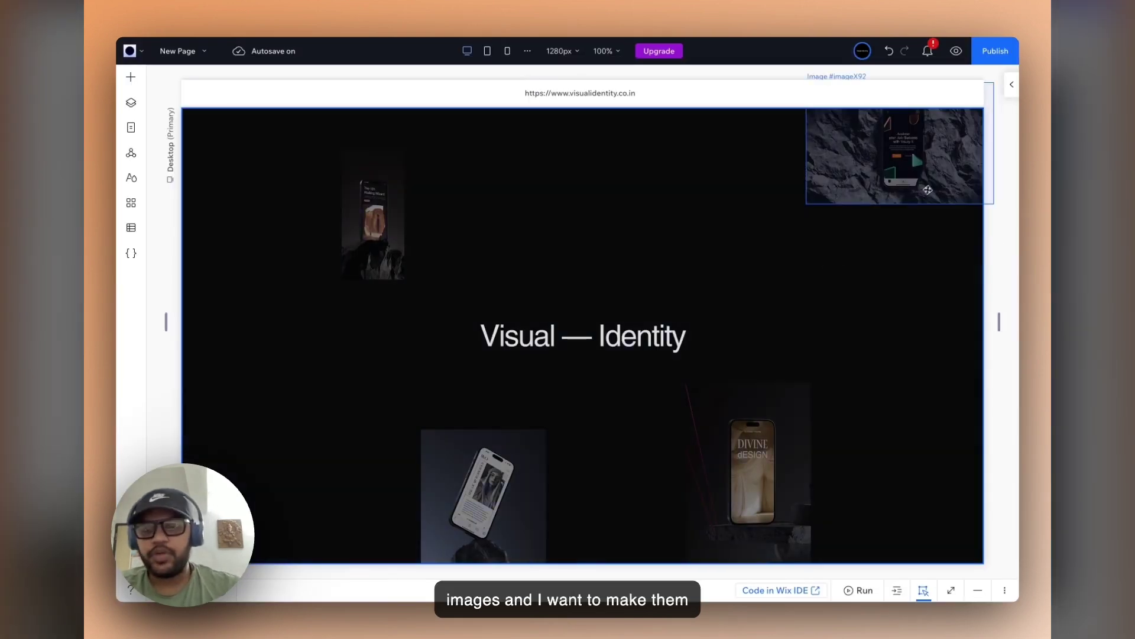
Multi-select the top-right, bottom, phone and top-left mockups and place them in a container
click(916, 178)
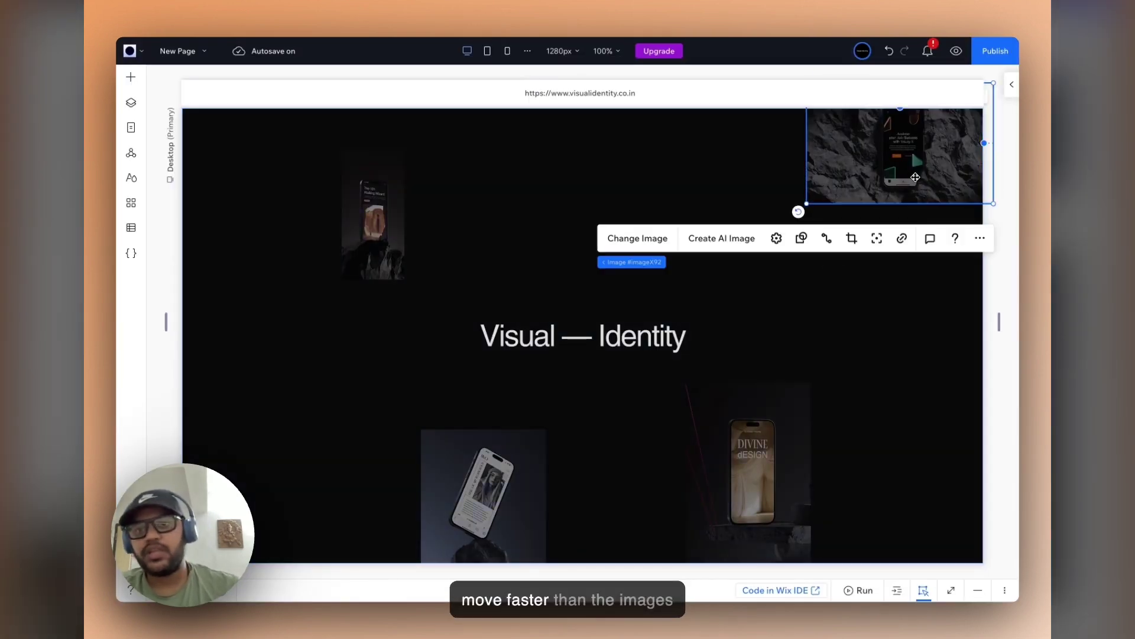
click(759, 460)
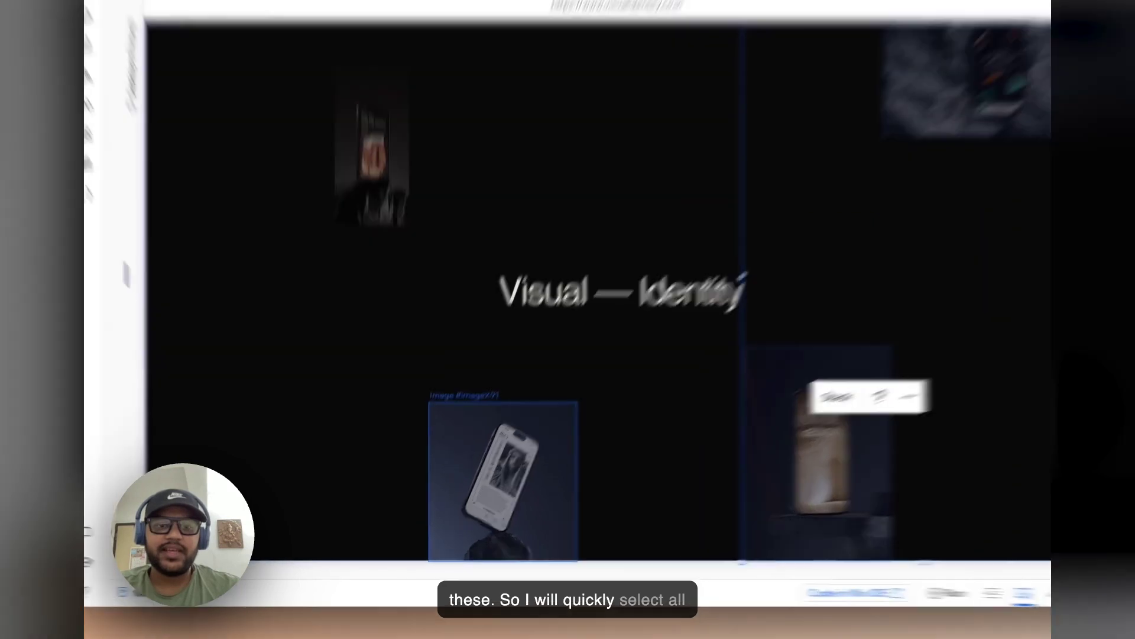
shift+click(514, 454)
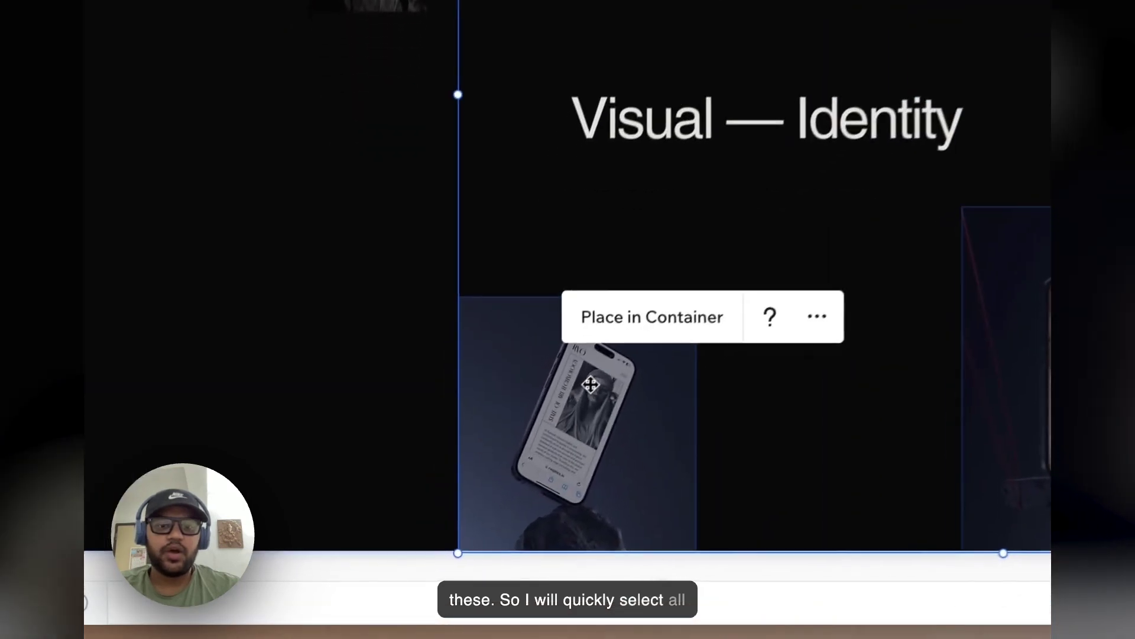
shift+click(372, 192)
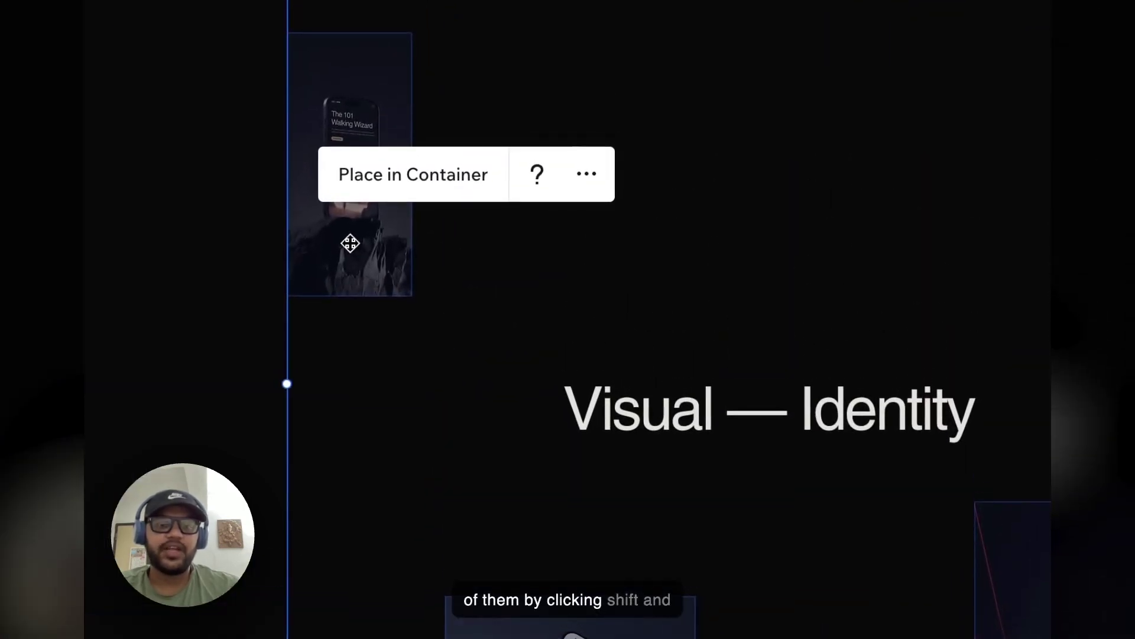
click(427, 190)
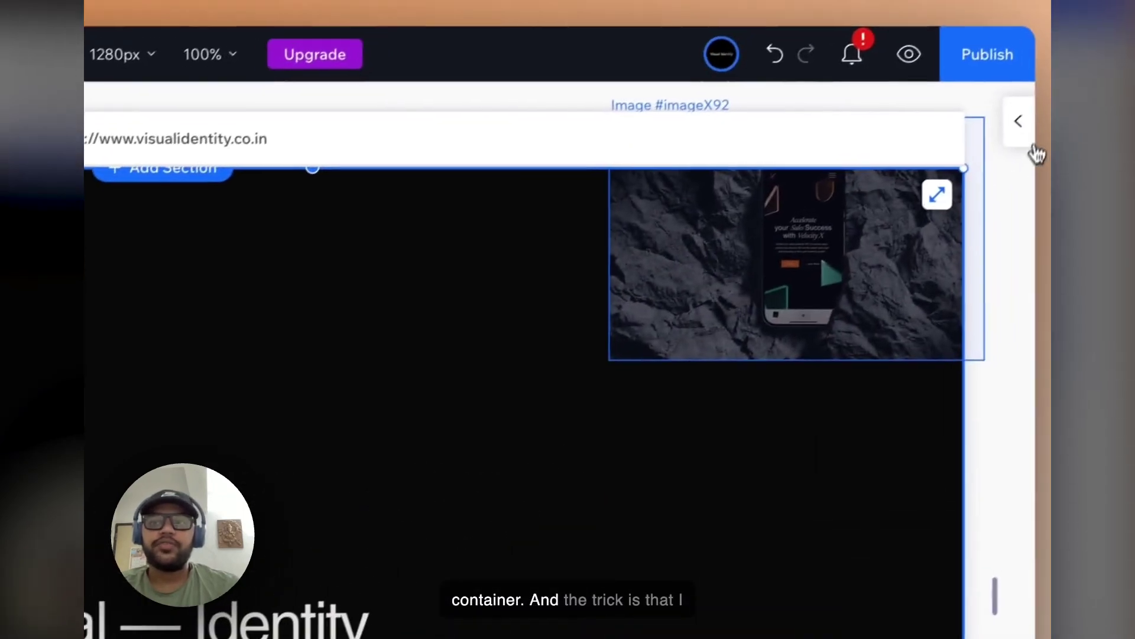
Give the image container a Track mouse effect with 5% distance, velocity 1, Ease Out
click(1020, 122)
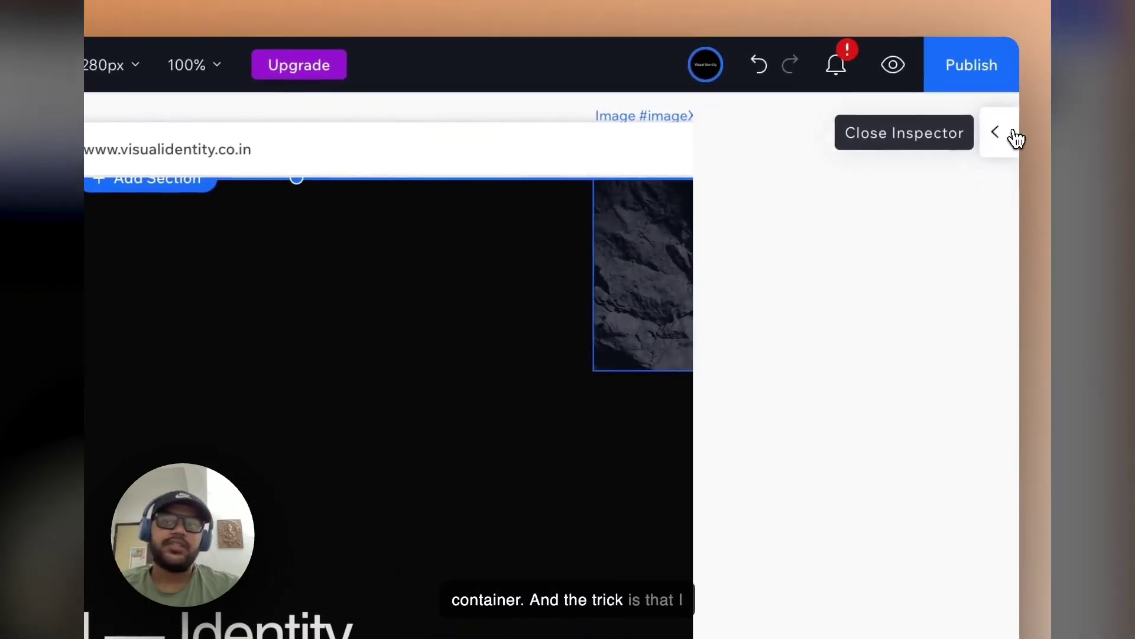
click(928, 177)
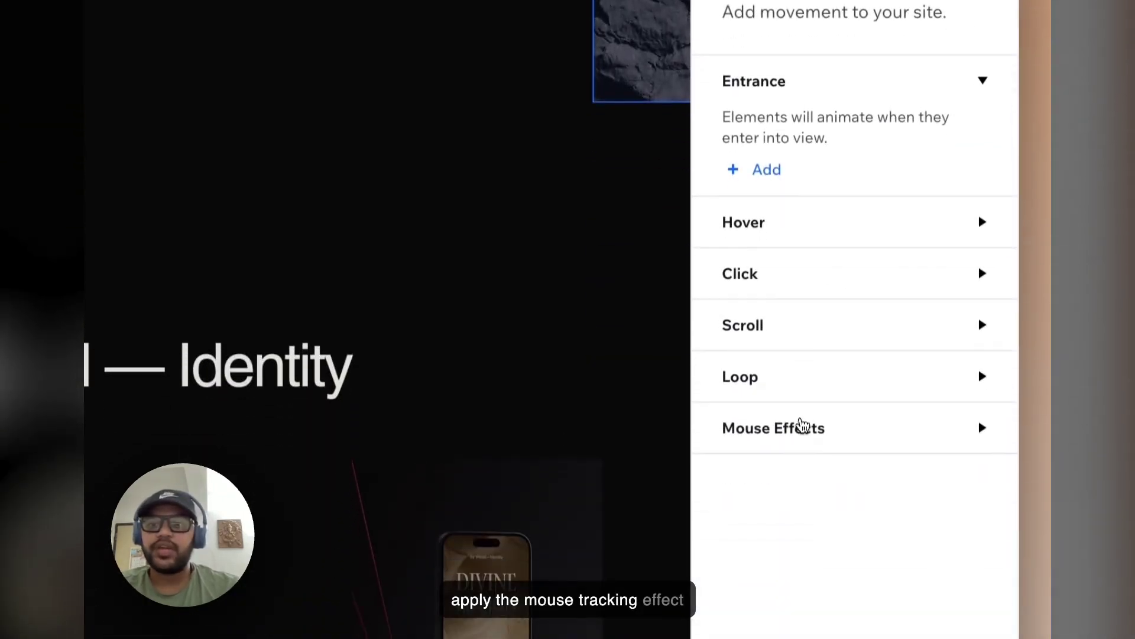
click(800, 426)
click(769, 510)
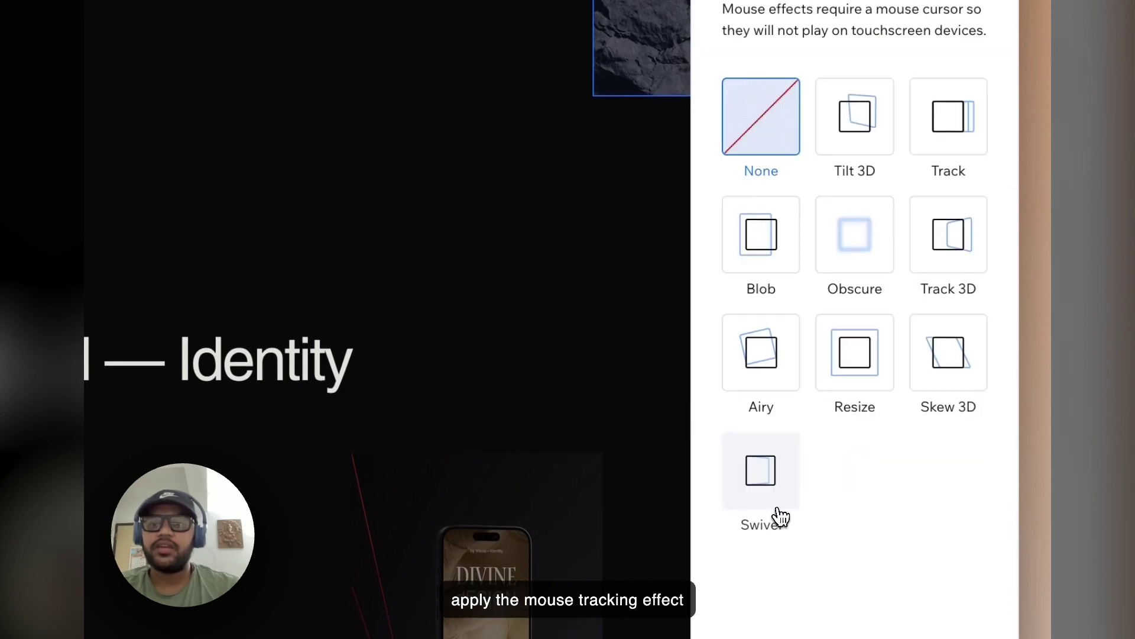
click(945, 131)
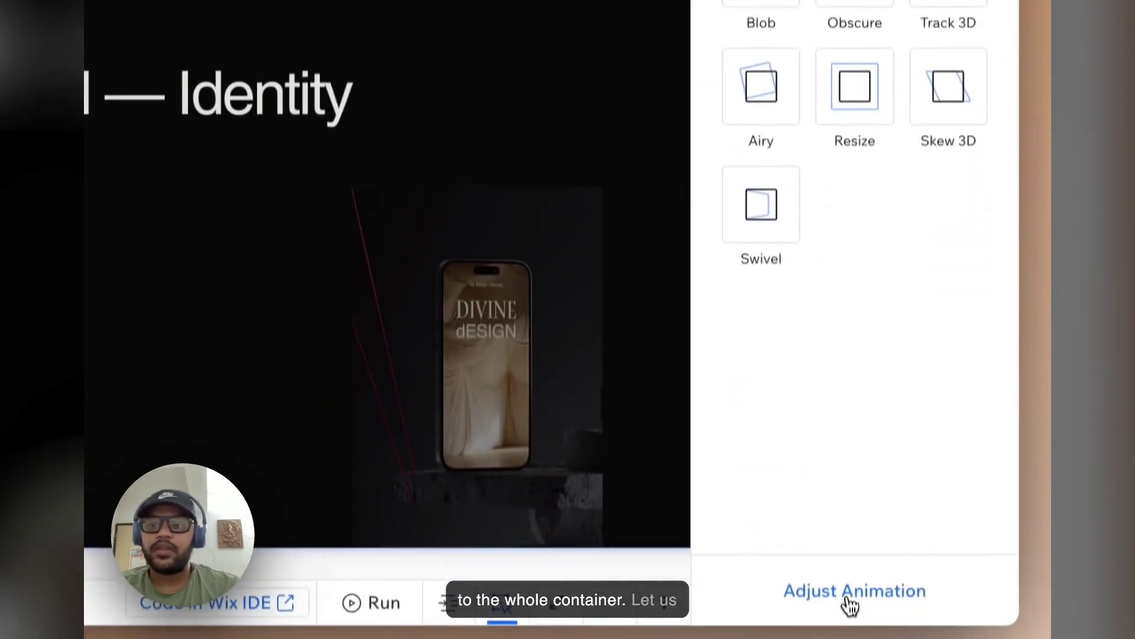
click(850, 602)
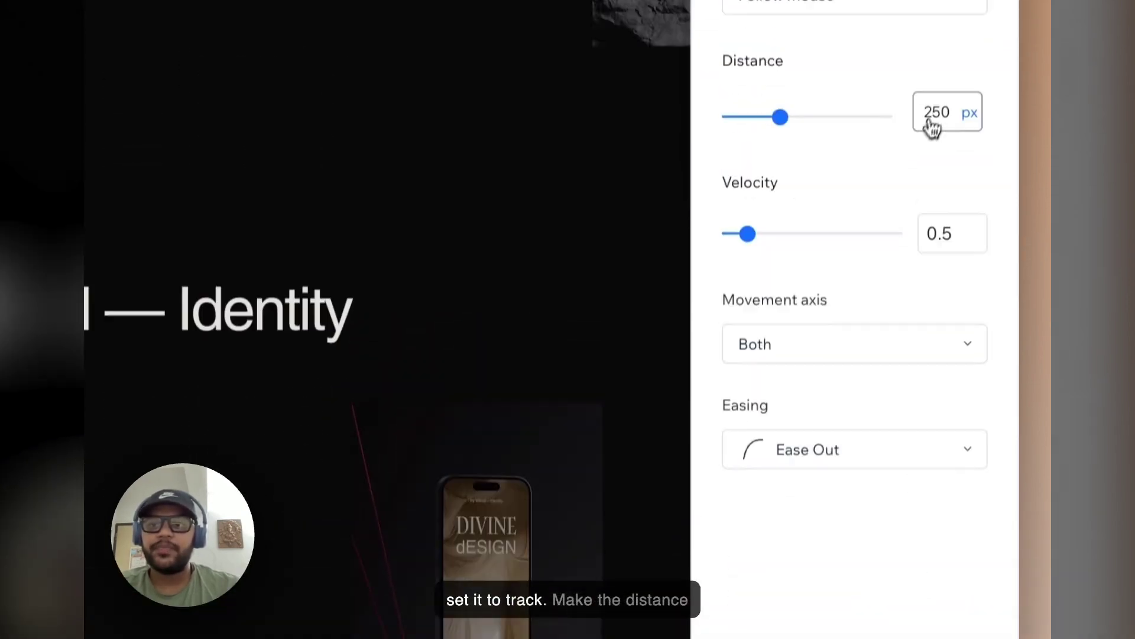
click(968, 116)
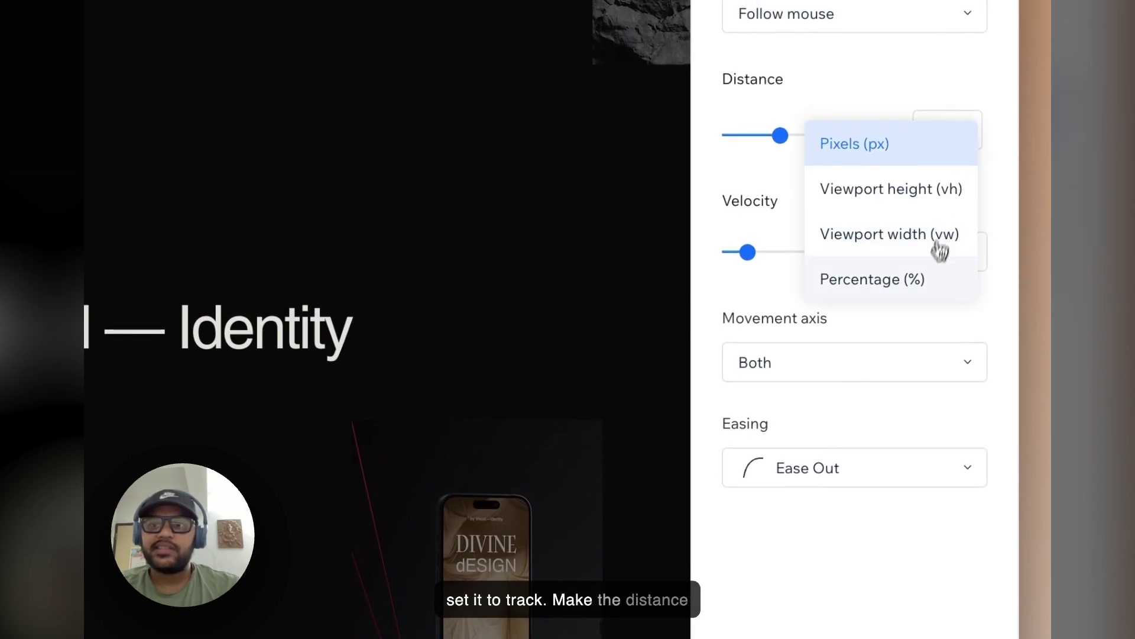
click(922, 276)
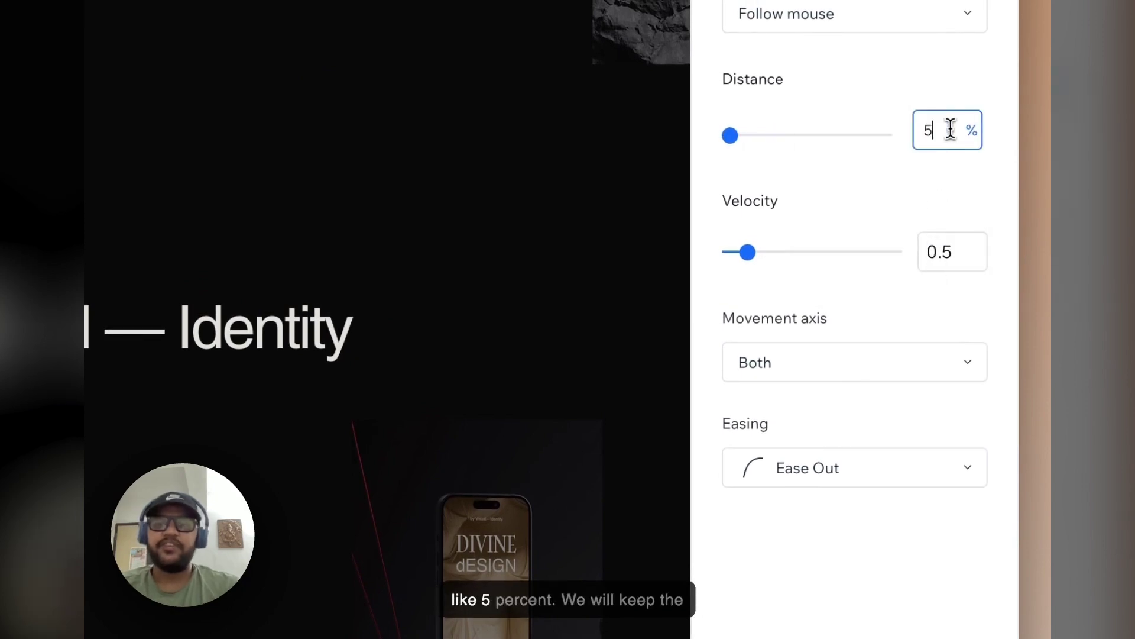
click(854, 495)
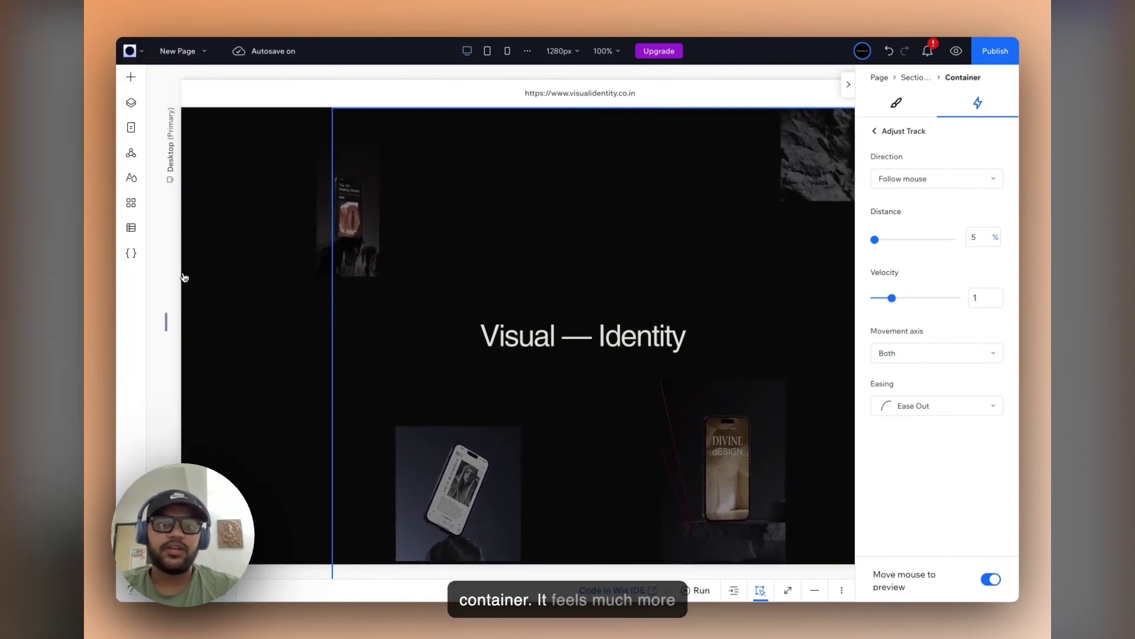
click(848, 84)
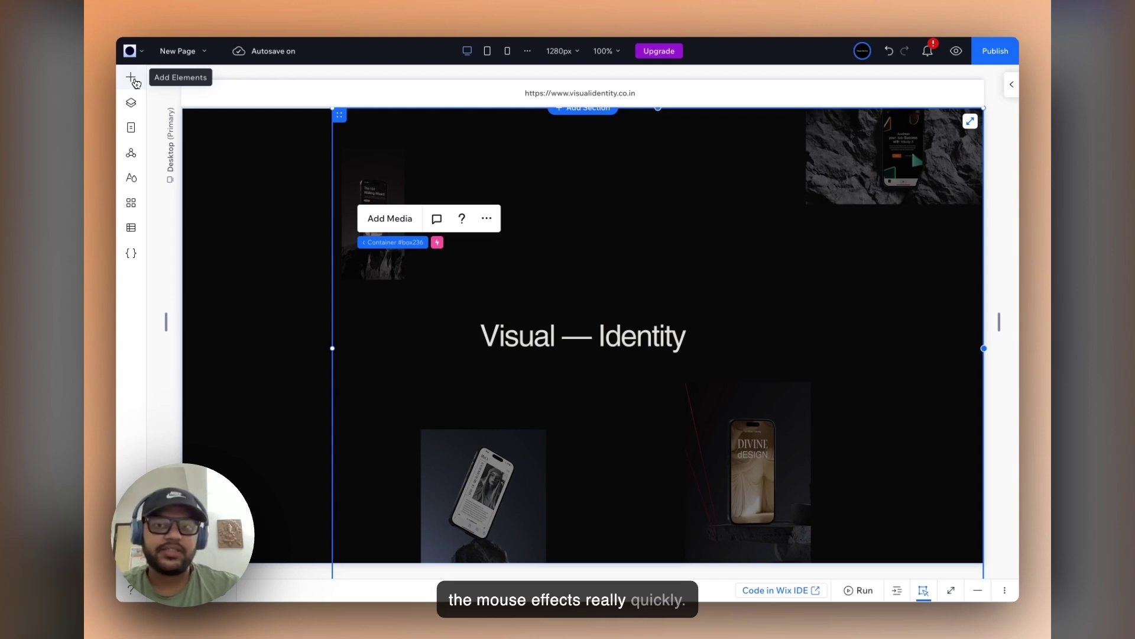
Add the GREY mockup from the Homepage media folder and move it up in the section
click(135, 83)
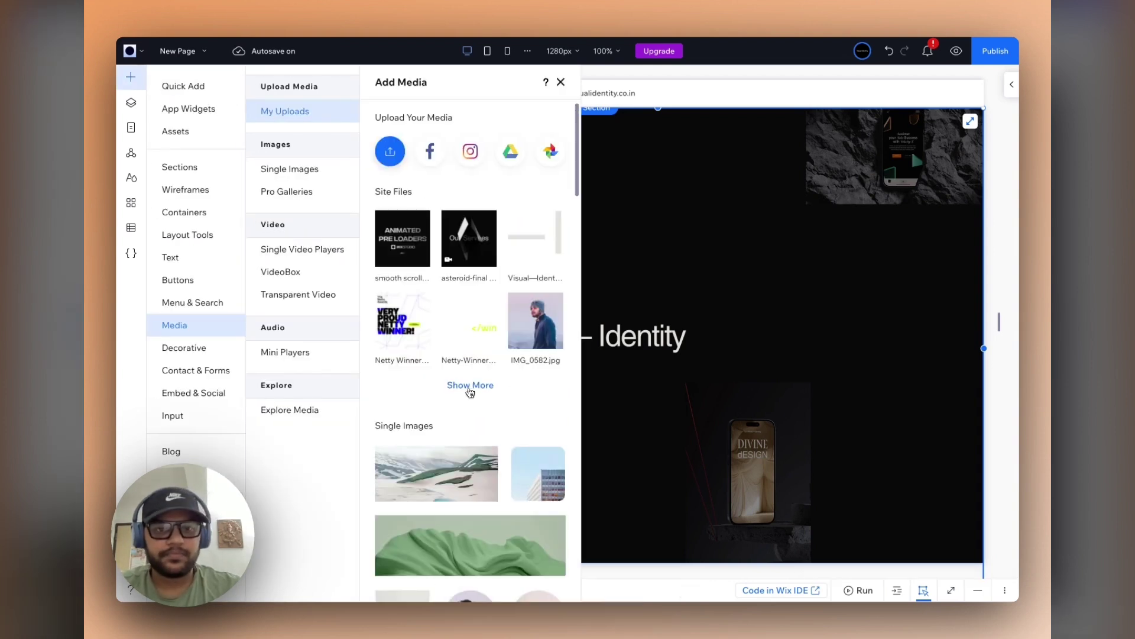
click(469, 383)
click(360, 396)
double_click(360, 396)
double_click(480, 237)
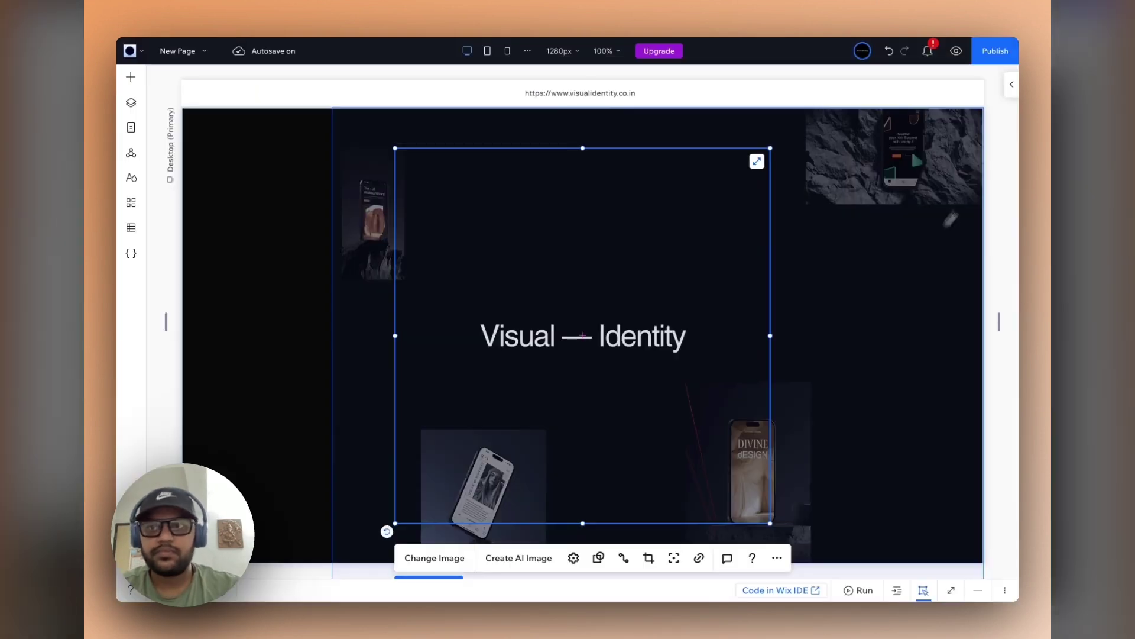
drag(583, 523, 466, 390)
double_click(466, 390)
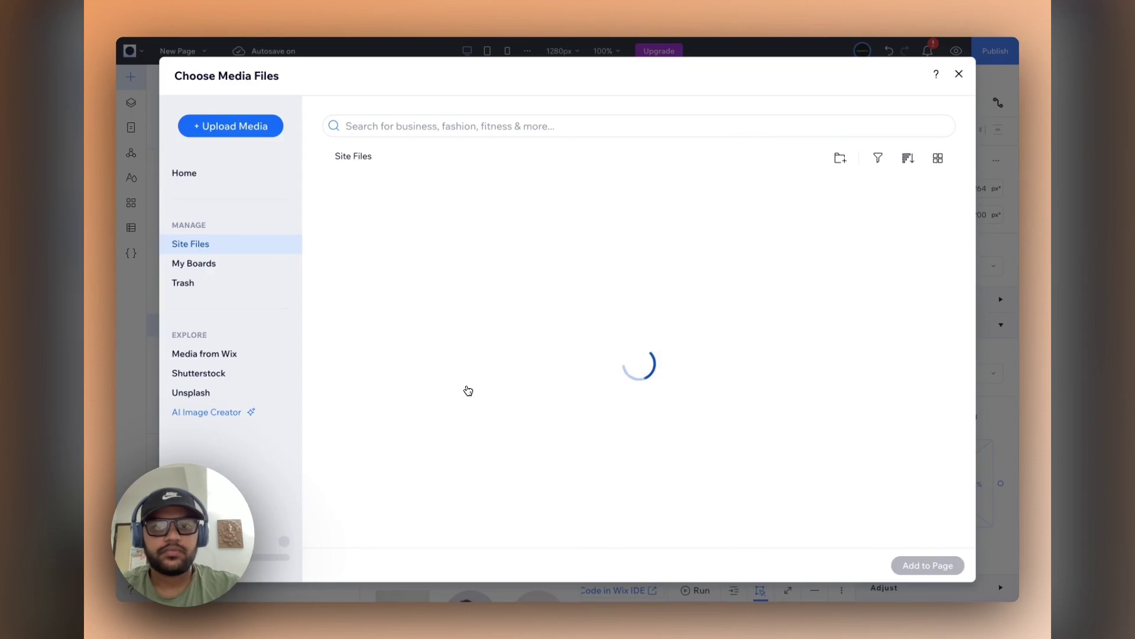
key(Escape)
Add the Carving the deep image, shrink it into the bottom-left, and select it with GREY
click(130, 77)
click(469, 383)
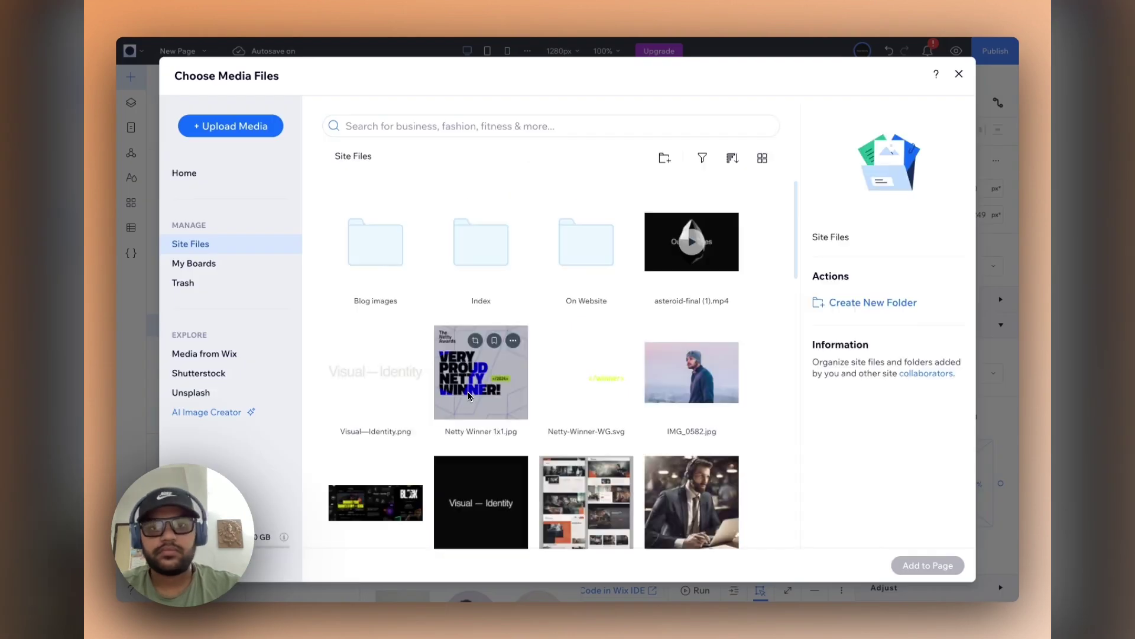
double_click(550, 243)
double_click(381, 278)
double_click(380, 279)
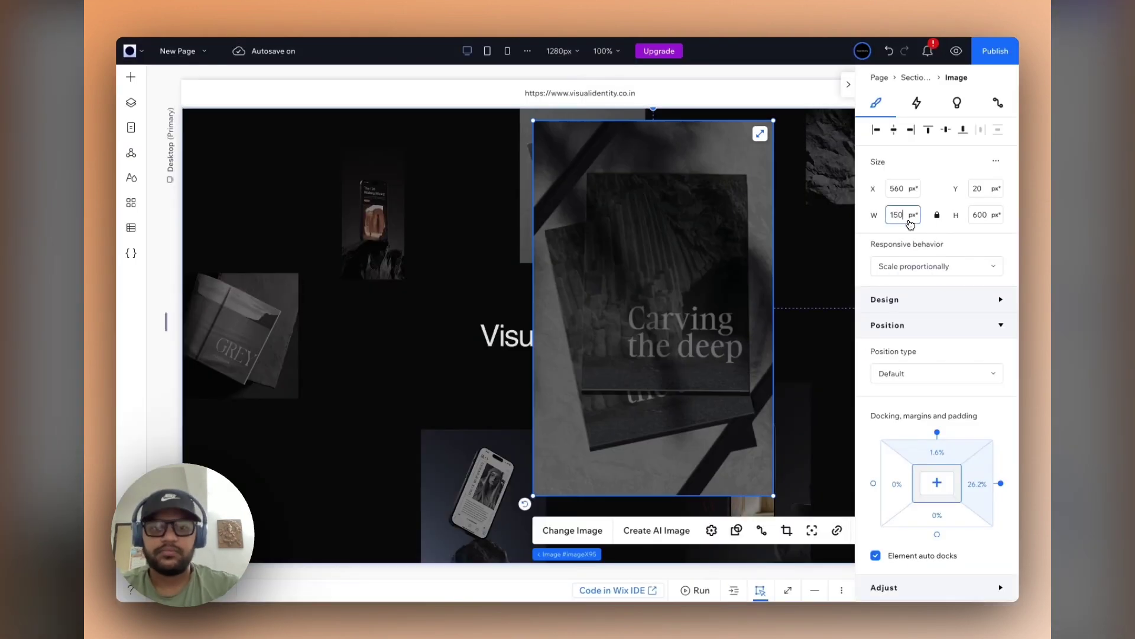
drag(650, 308, 301, 491)
shift+click(281, 313)
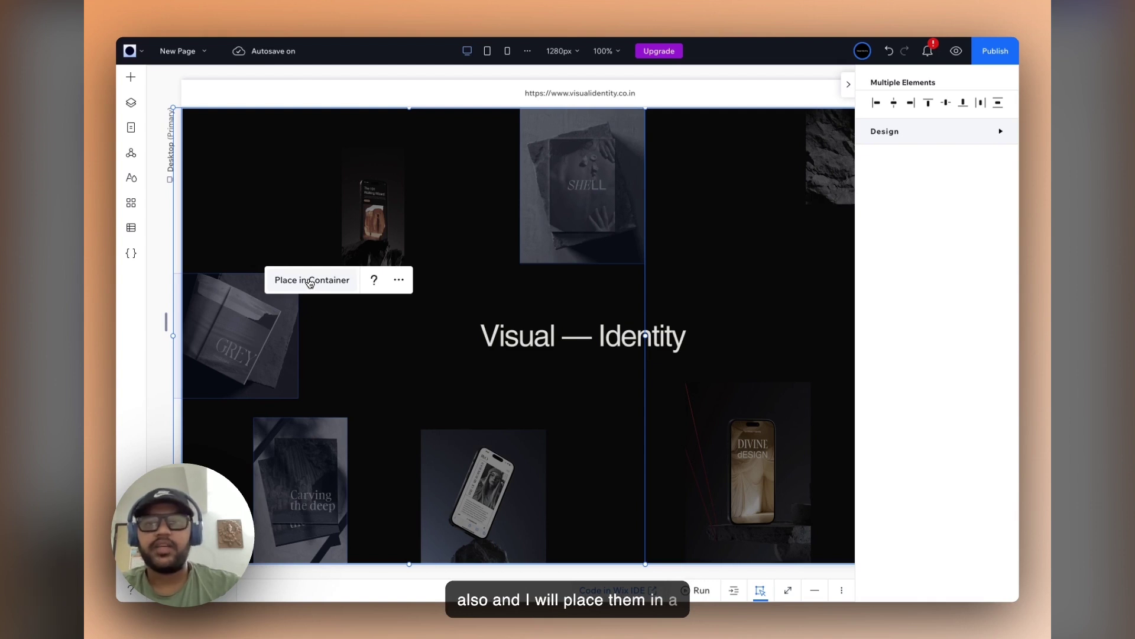
Place the selected left-side mockups in a container and apply a Track mouse effect
click(311, 281)
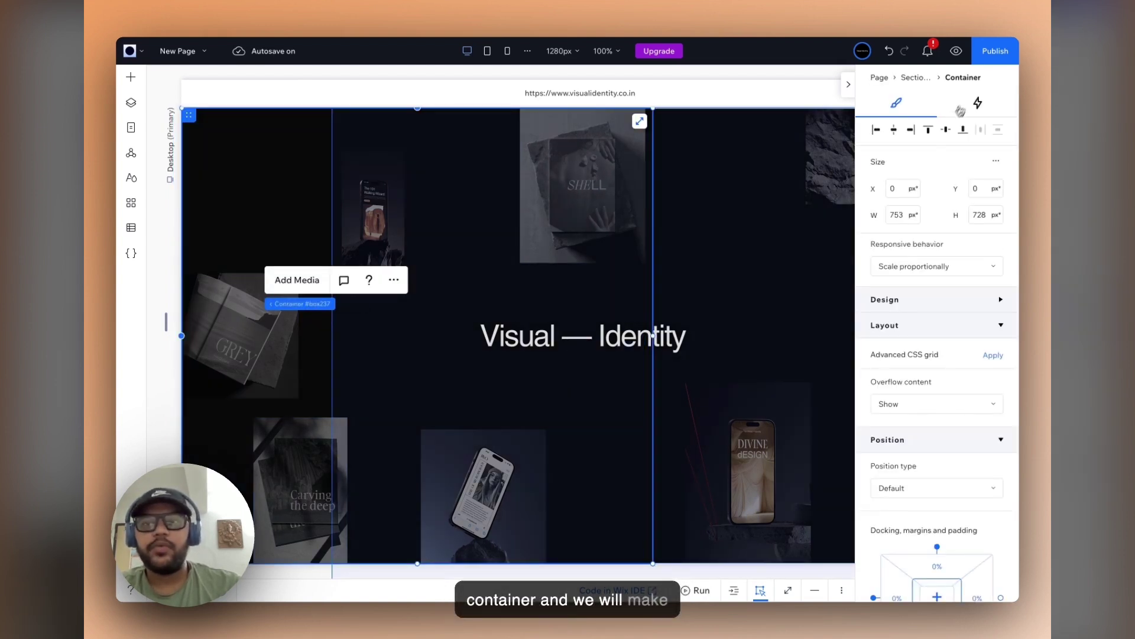
click(977, 104)
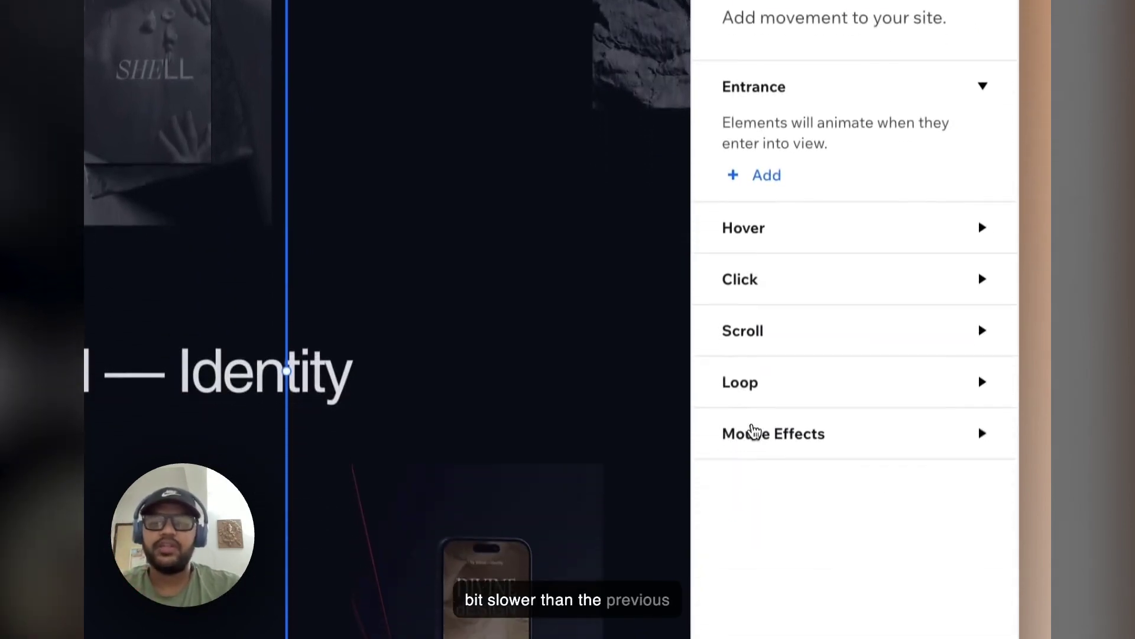
click(755, 421)
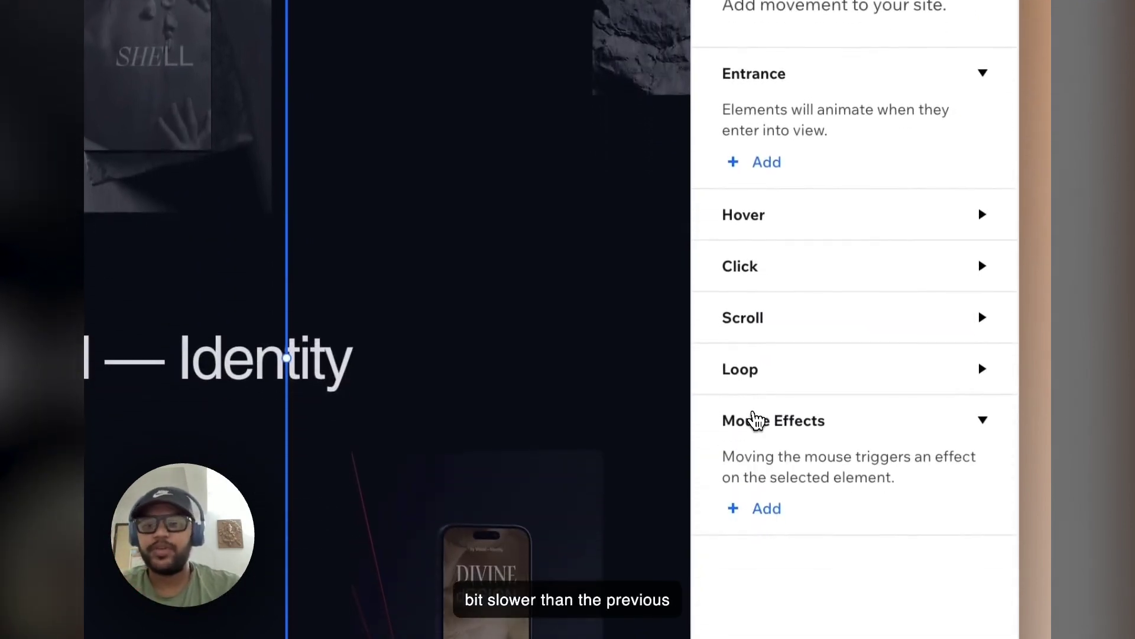
click(766, 508)
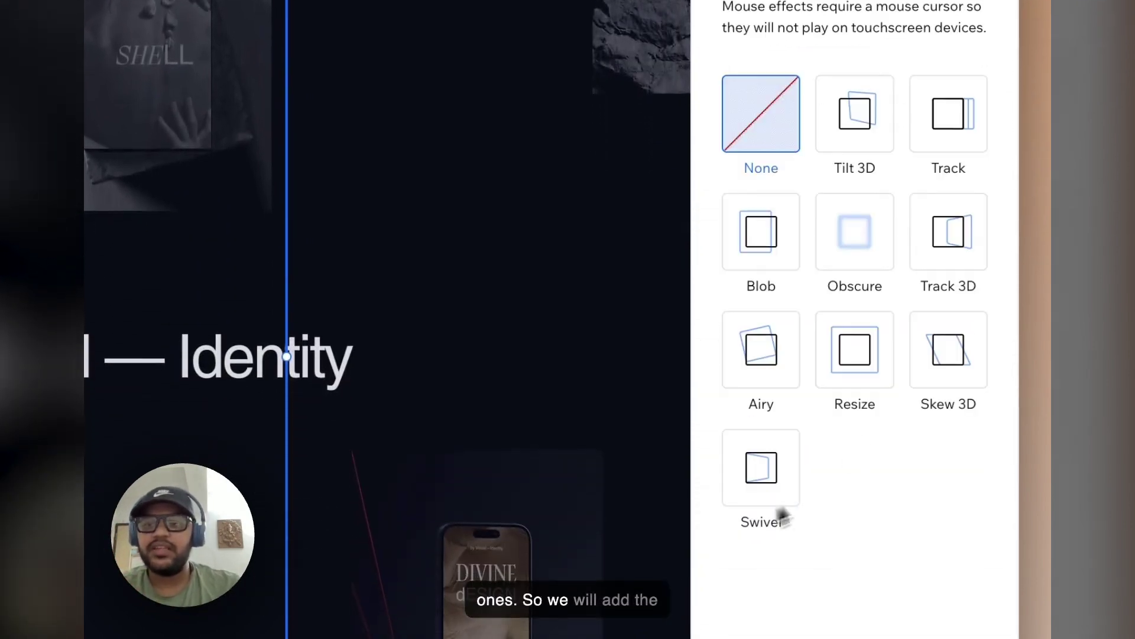
click(970, 145)
Set the Track effect's distance to 5 with the unit in %
click(869, 598)
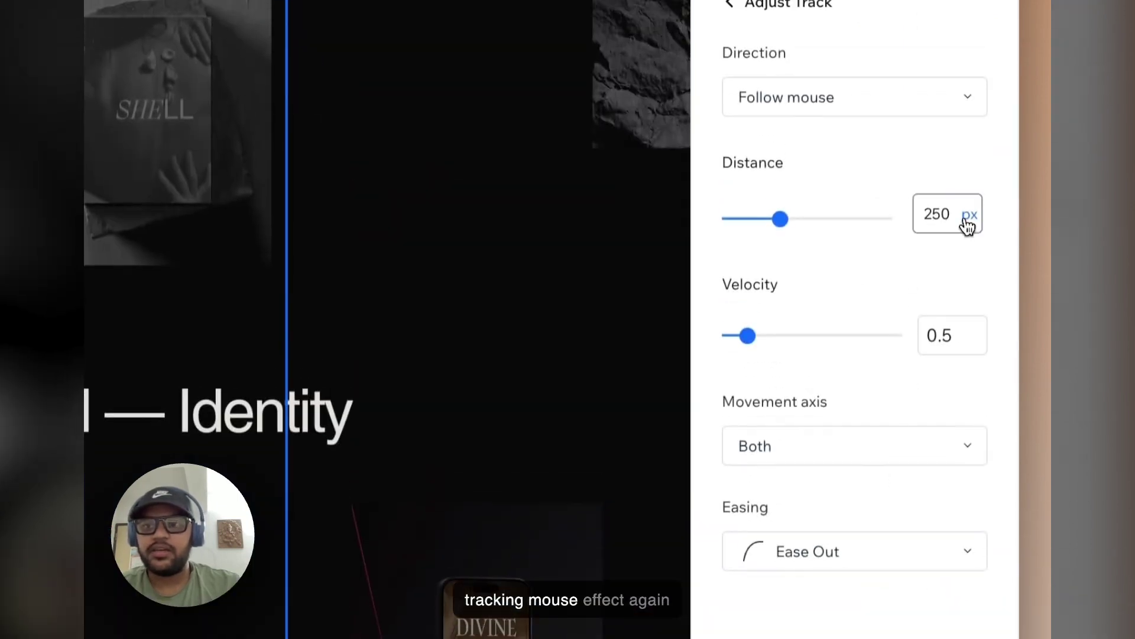
double_click(953, 213)
text(5)
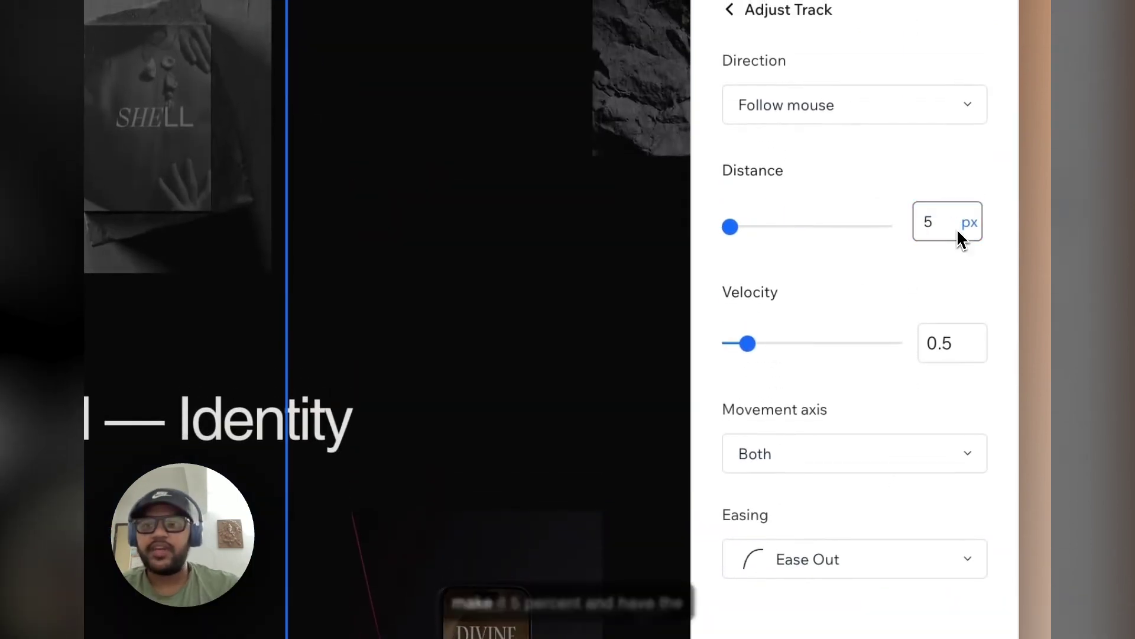
click(971, 226)
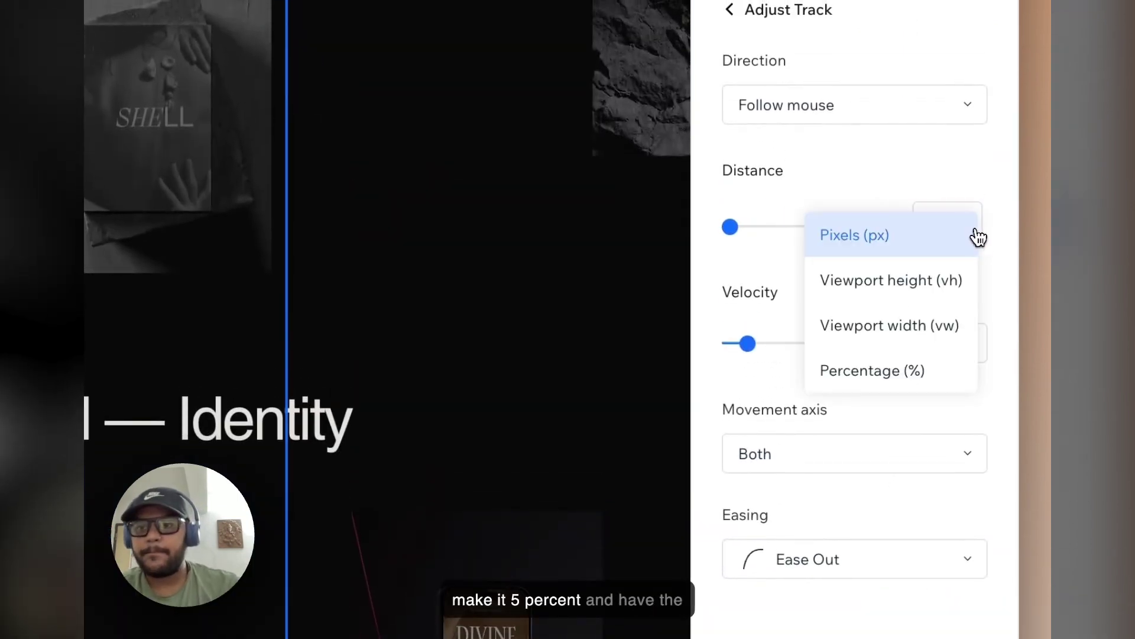
click(933, 390)
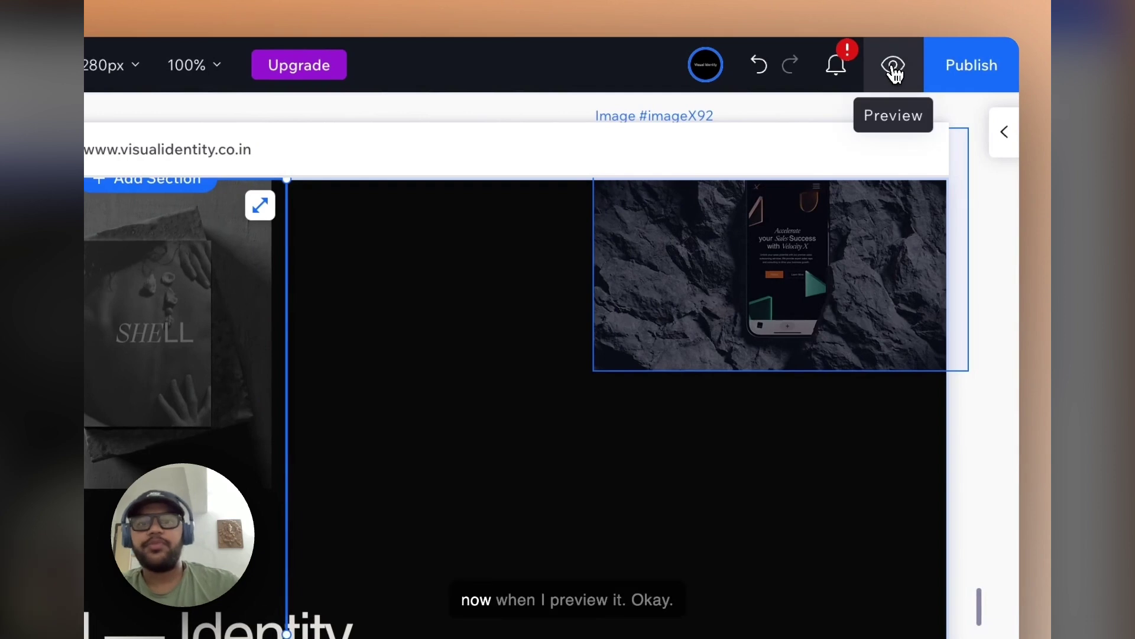
click(893, 66)
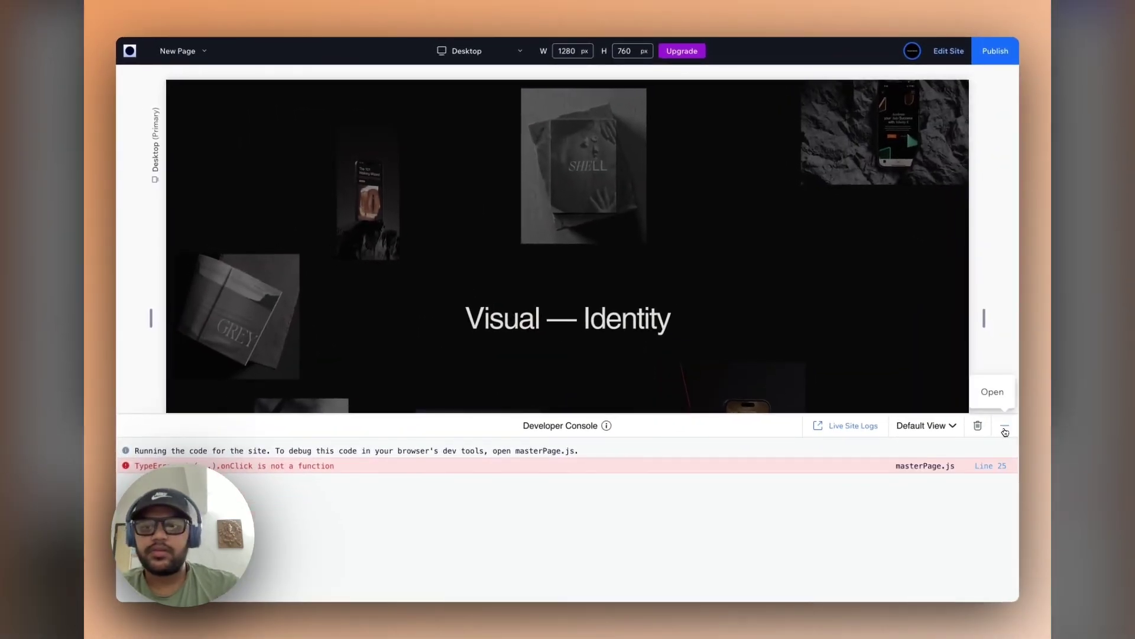
click(1005, 427)
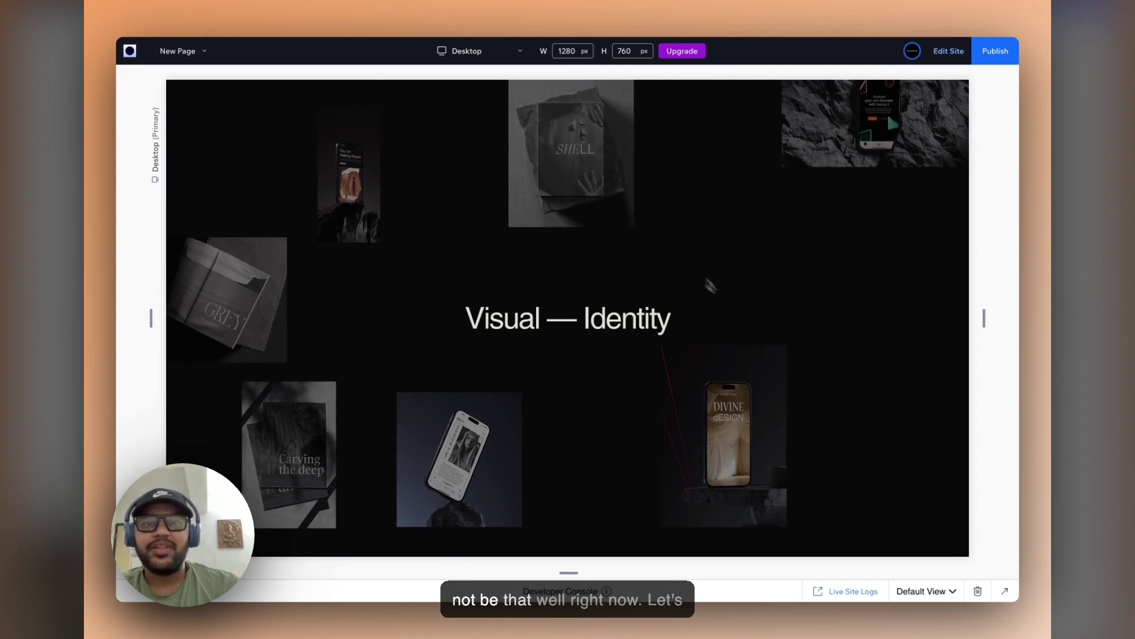
click(946, 51)
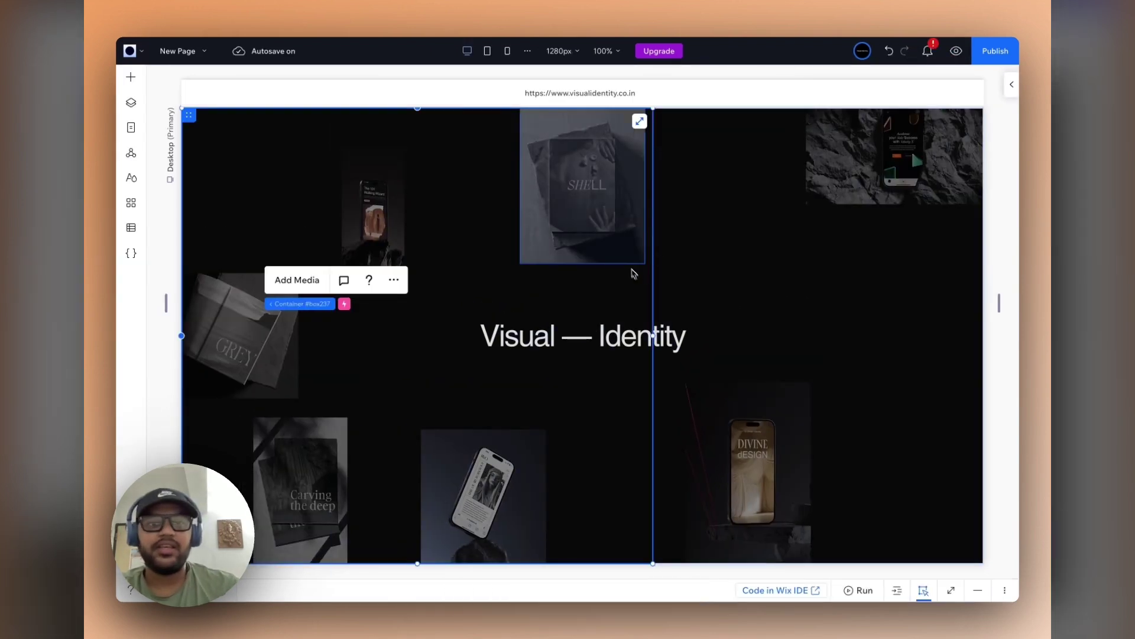
Align the mockup container to centre and enter 7 for its width
click(1011, 85)
click(897, 103)
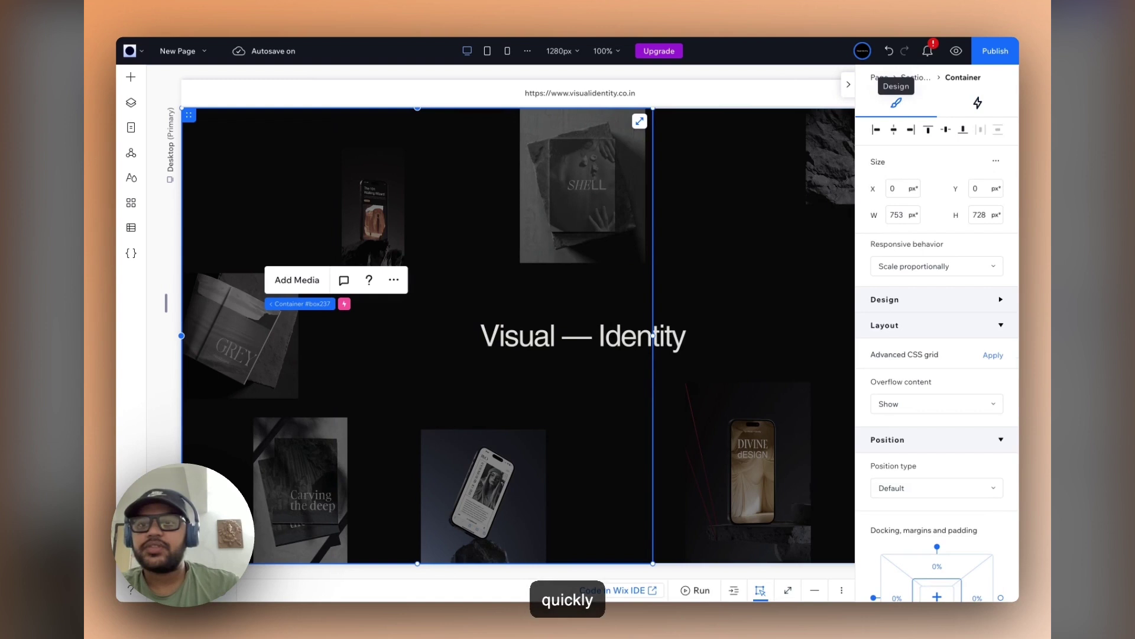
click(899, 132)
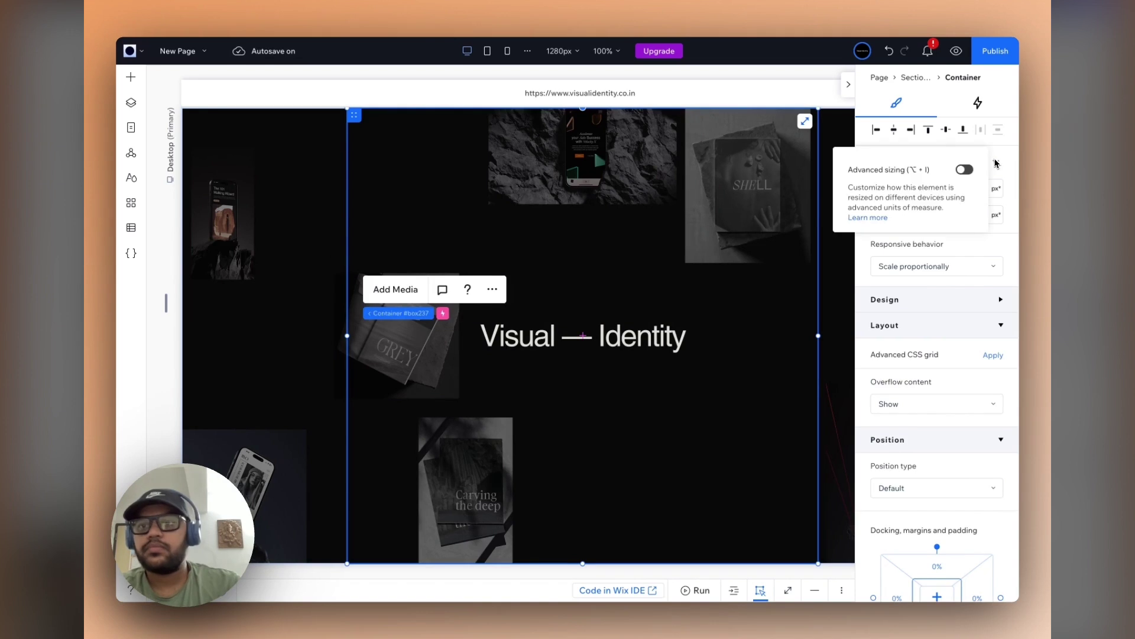
click(918, 191)
text(7)
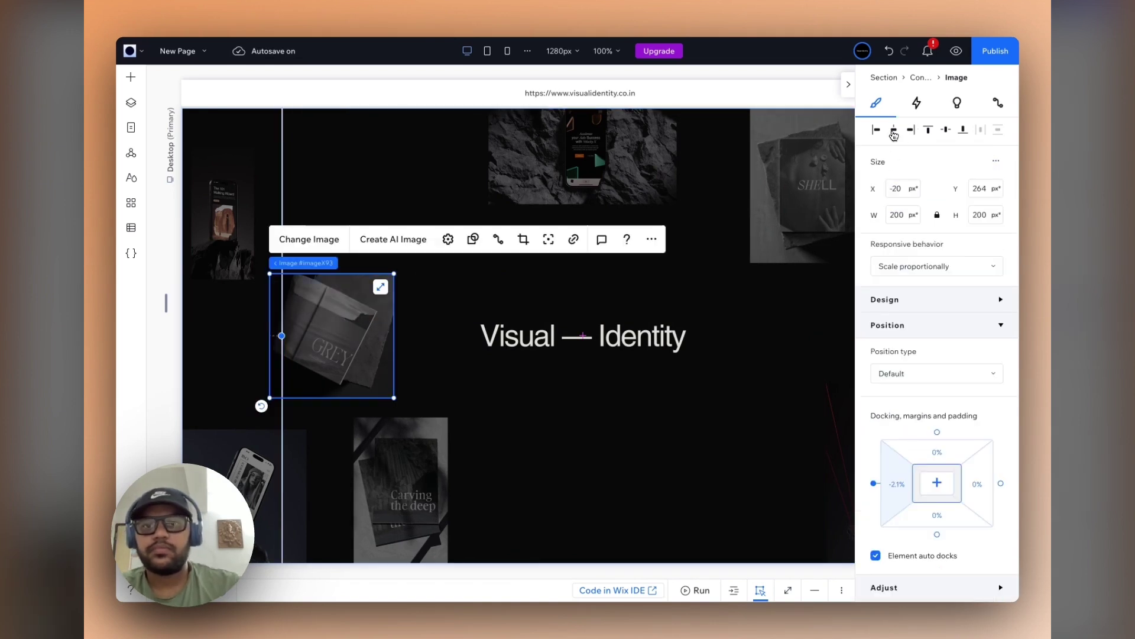
Move the GREY image to the lower right and Carving the deep beside the title
drag(365, 333, 732, 465)
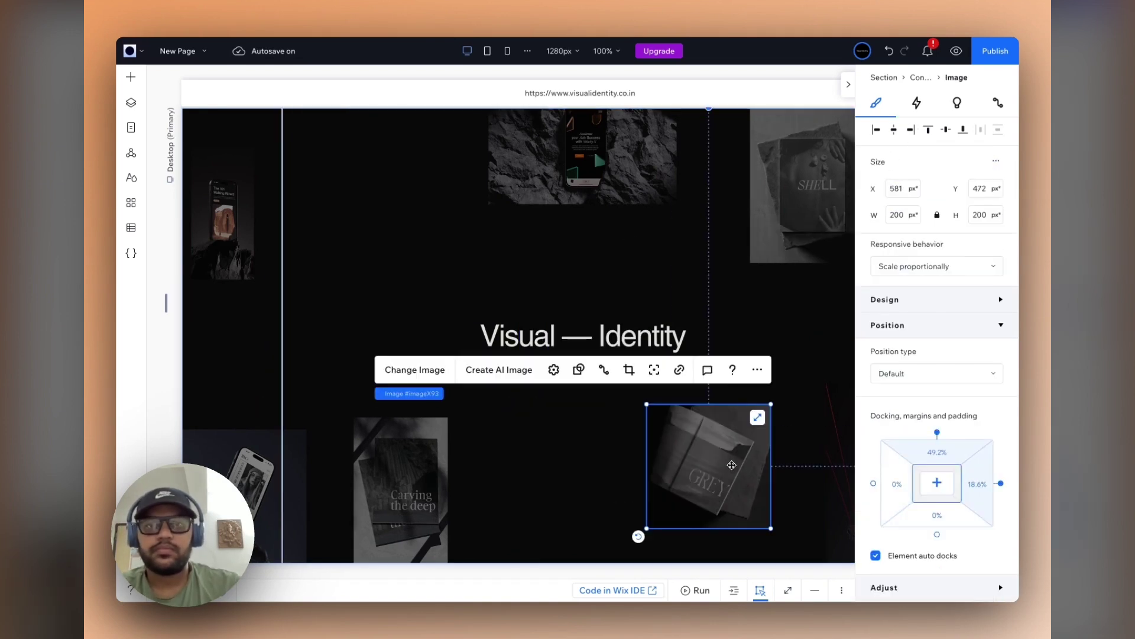
click(845, 82)
click(1007, 221)
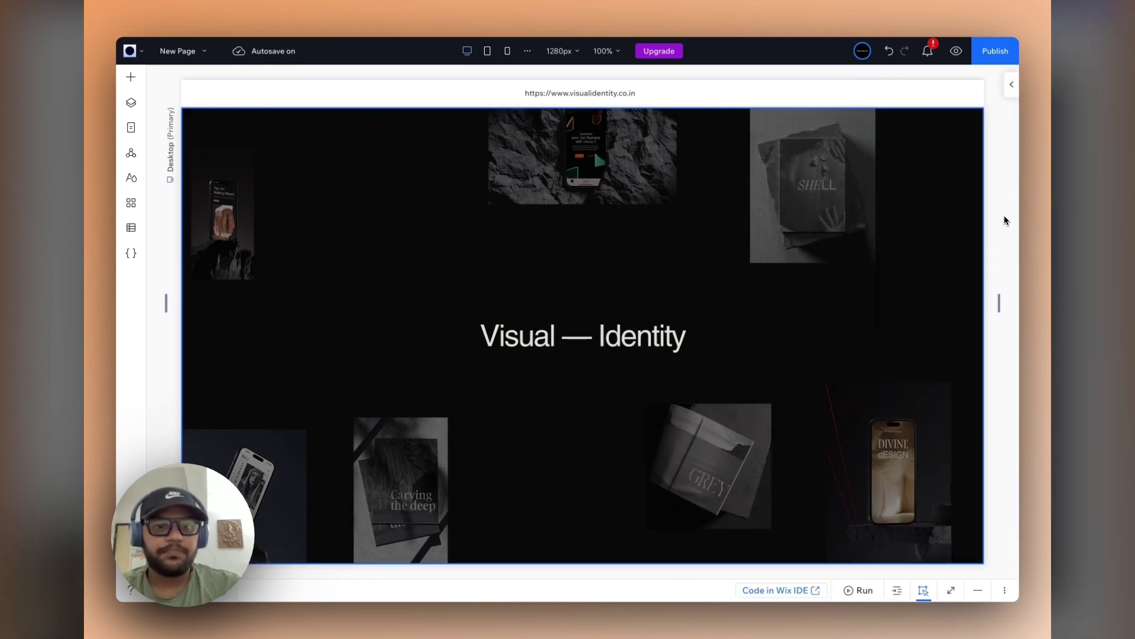
drag(385, 467, 353, 349)
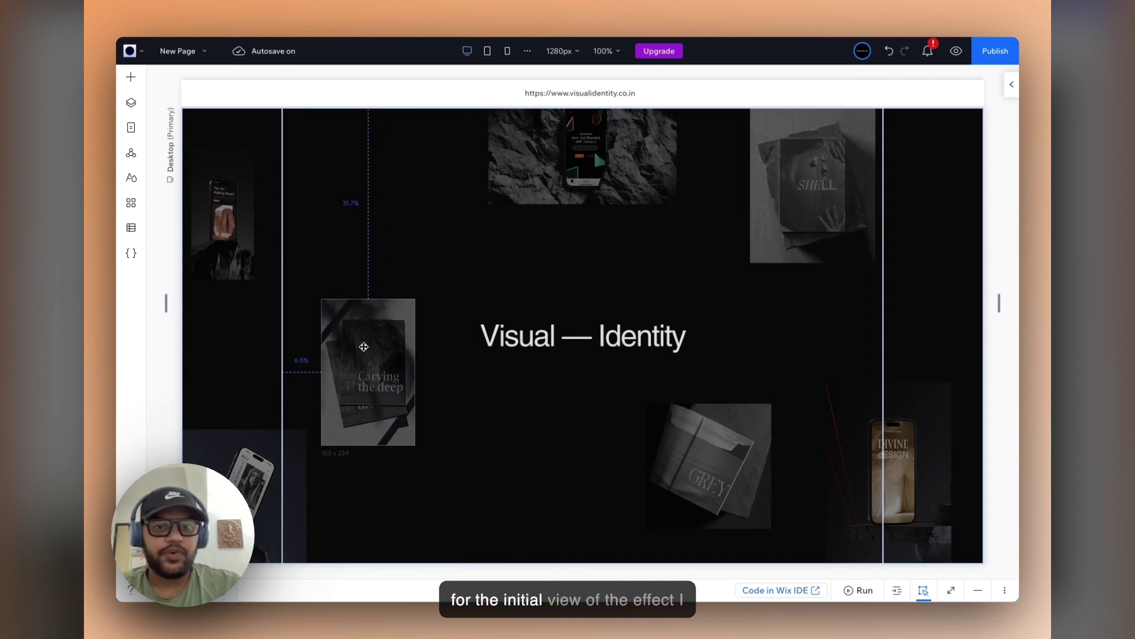
click(1013, 249)
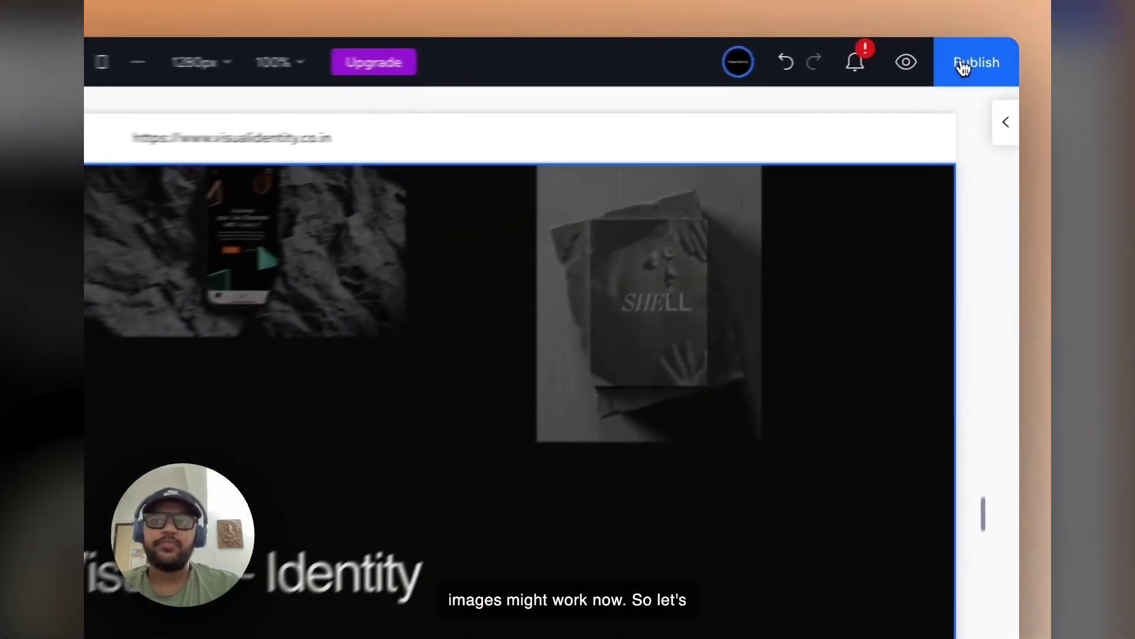
Publish the Wix Studio site live to visualidentity.co.in
click(996, 51)
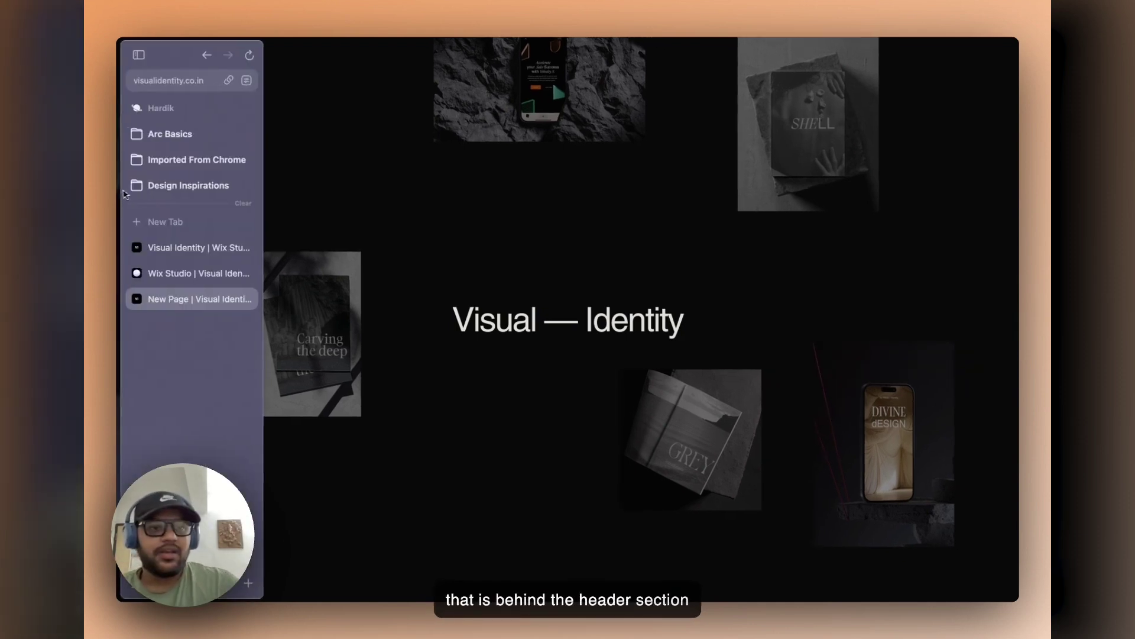
Switch to the Visual Identity tab and scroll through its testimonials and cycling tagline
click(177, 246)
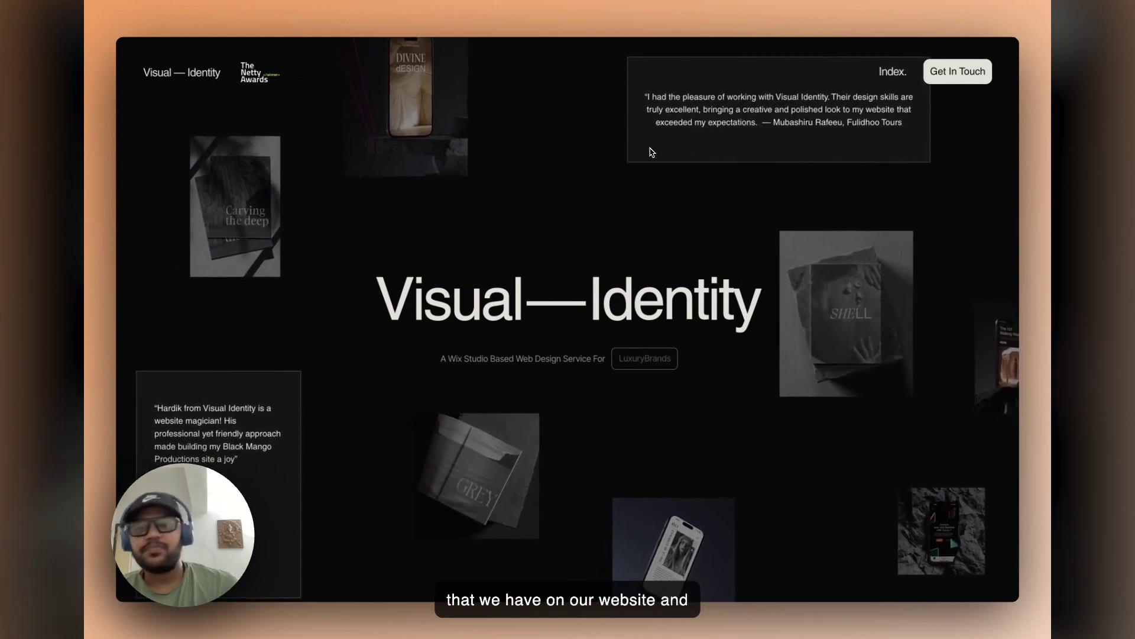
scroll(652, 152, down, 5)
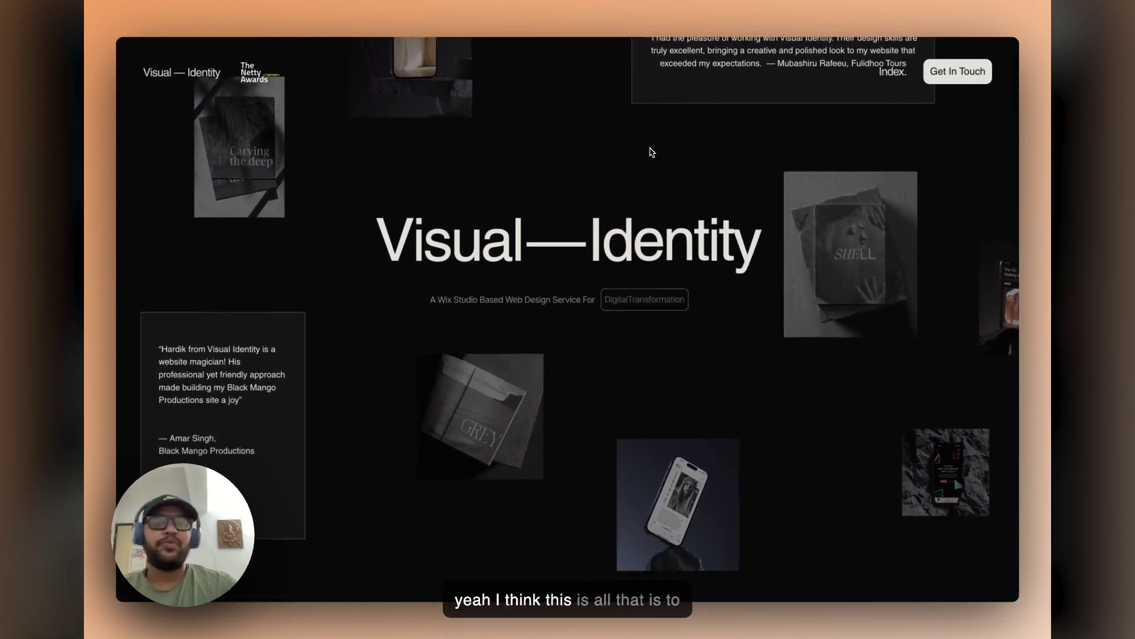
scroll(651, 152, up, 5)
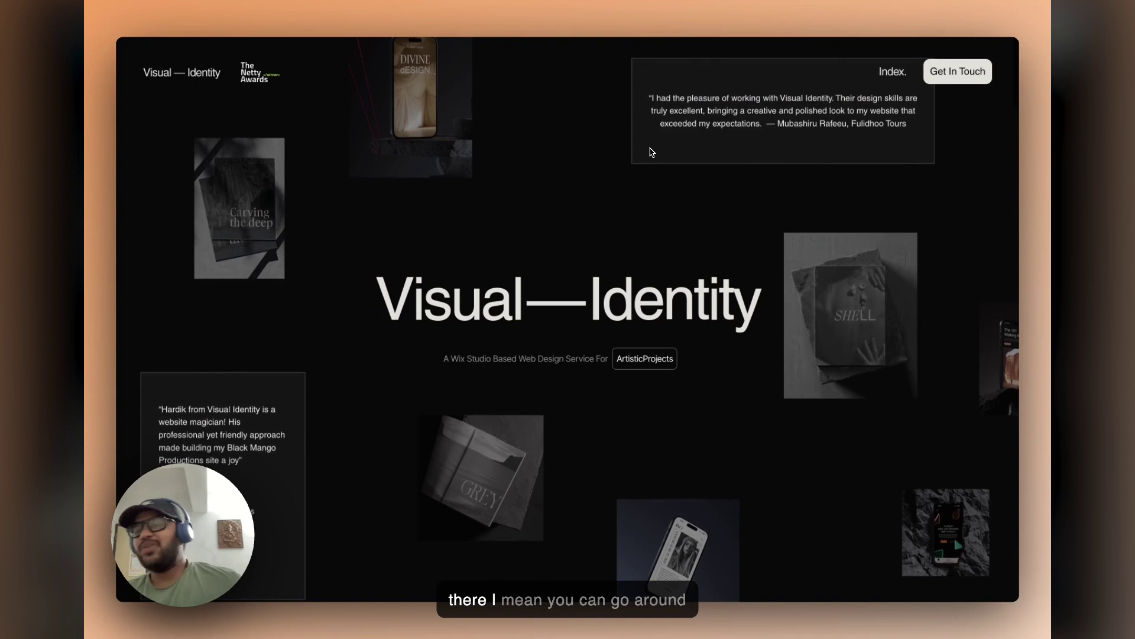